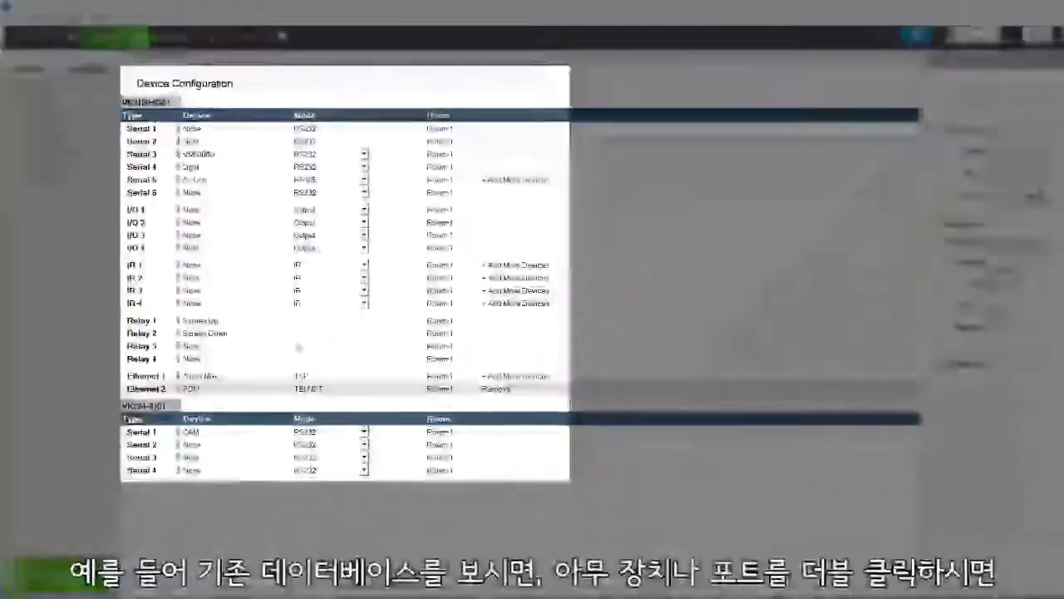
Open the device library for the PDU on Ethernet 2 from the Device Configuration page.
double_click(148, 388)
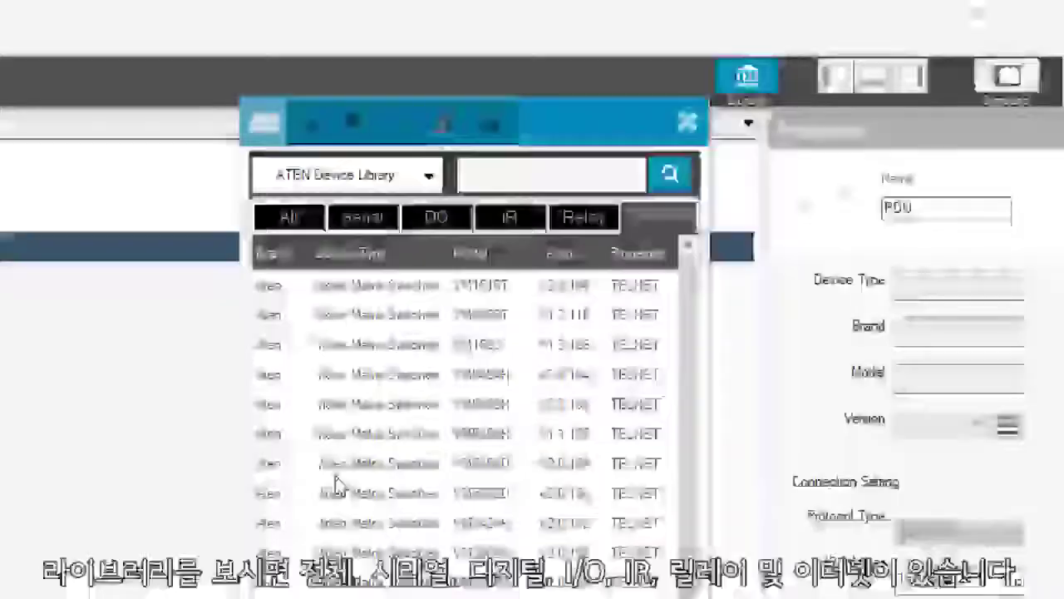
Browse the All, Serial, DO, IR, Relay and Ethernet categories, then show the empty My Device Library.
left_click(279, 220)
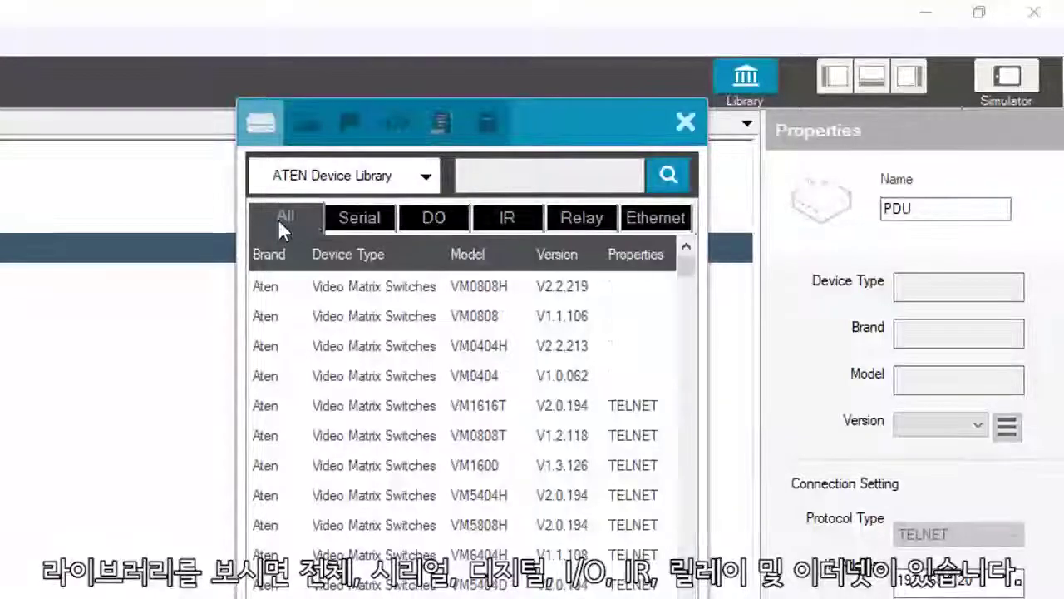
left_click(355, 217)
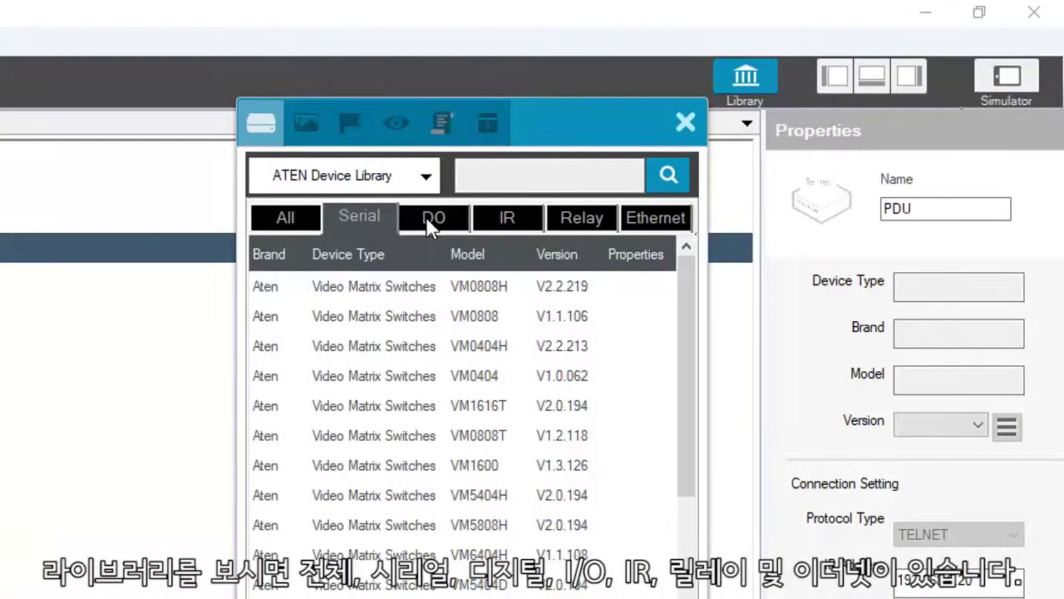
left_click(426, 221)
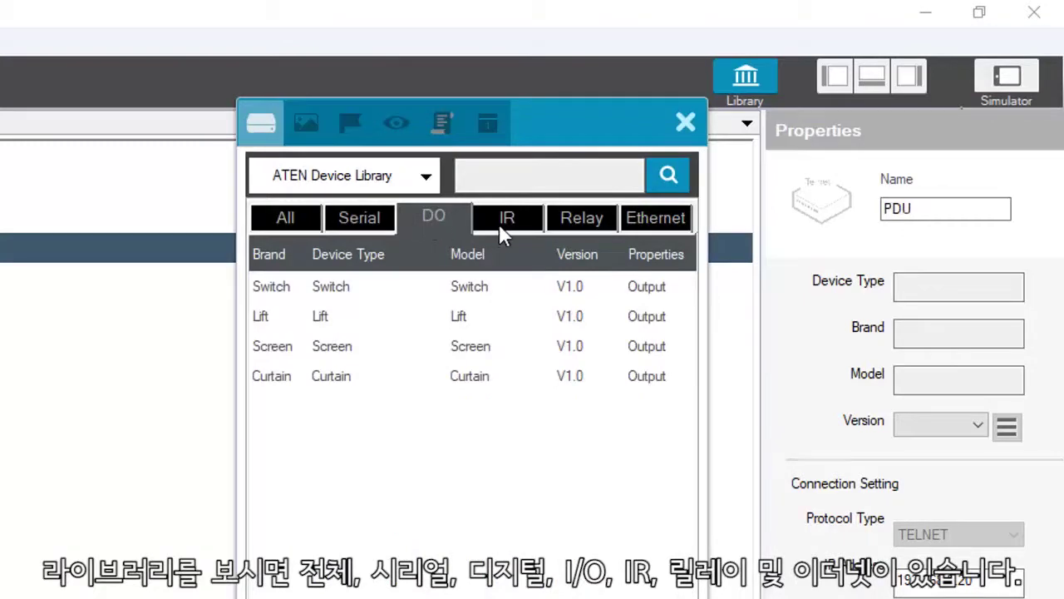
left_click(506, 229)
left_click(564, 219)
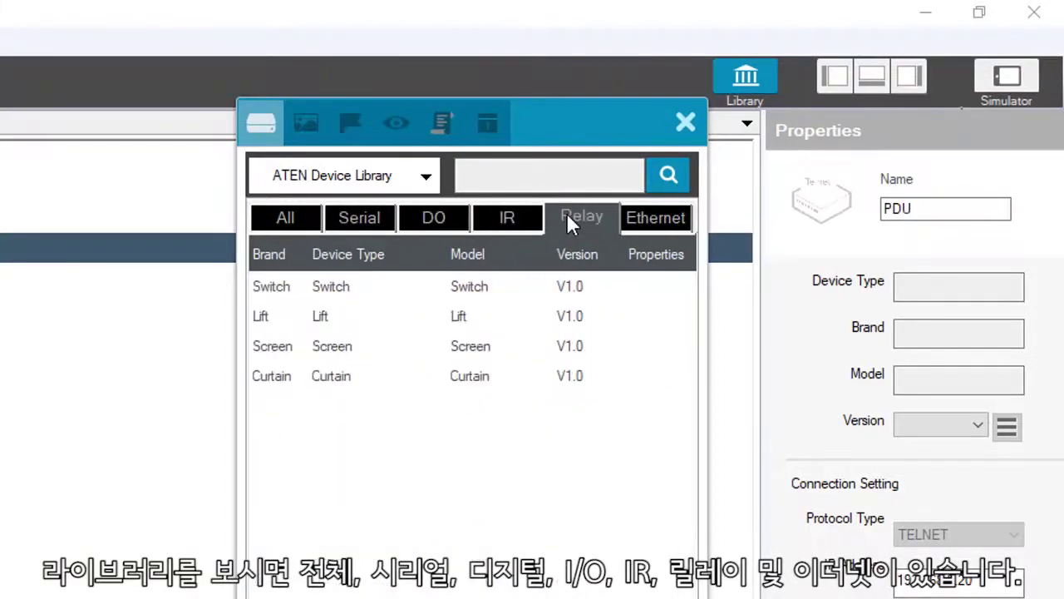
left_click(631, 218)
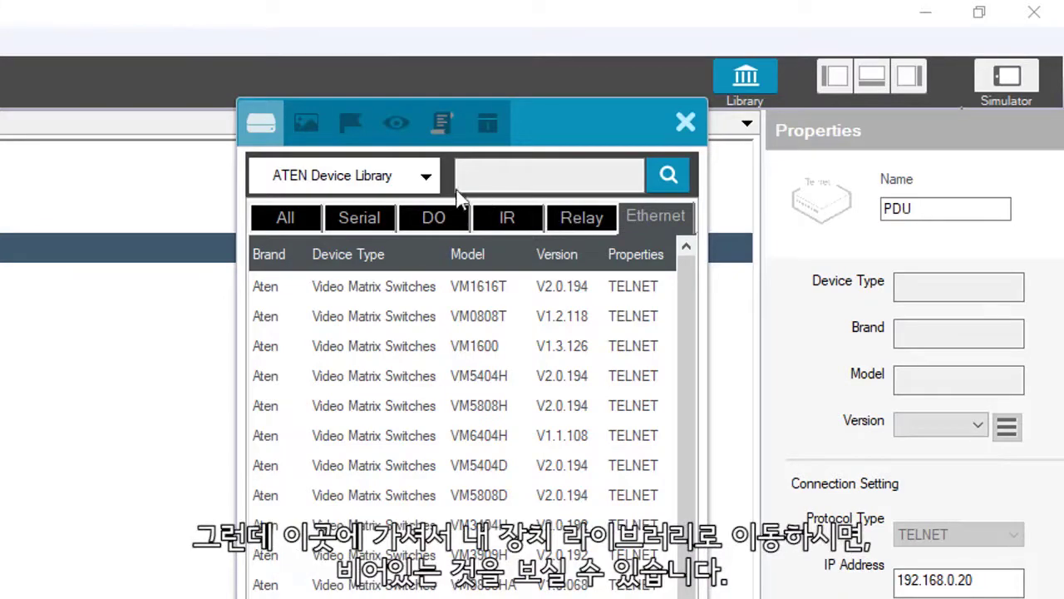
left_click(425, 183)
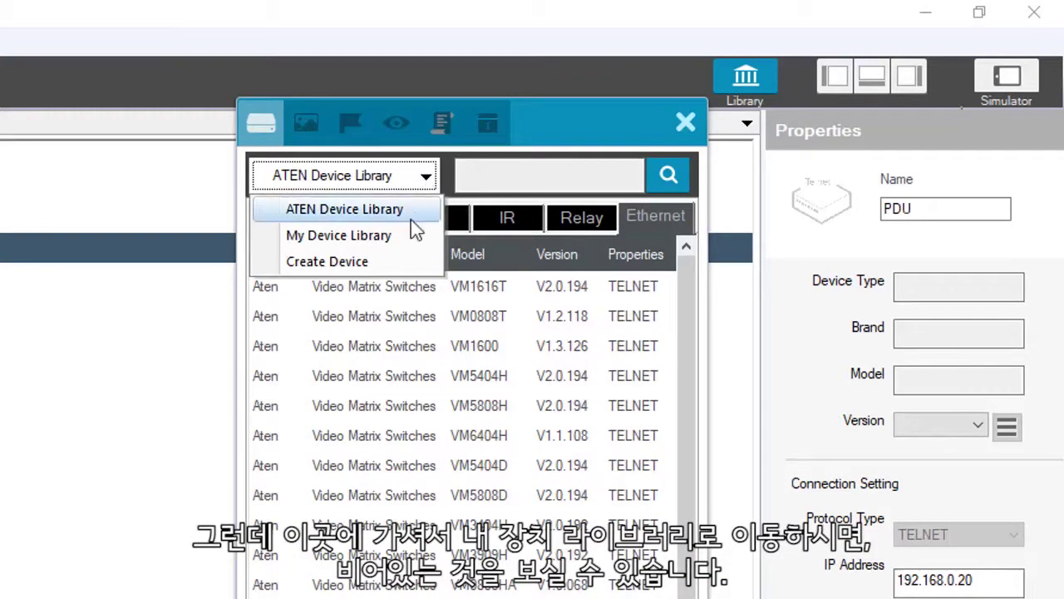
left_click(403, 237)
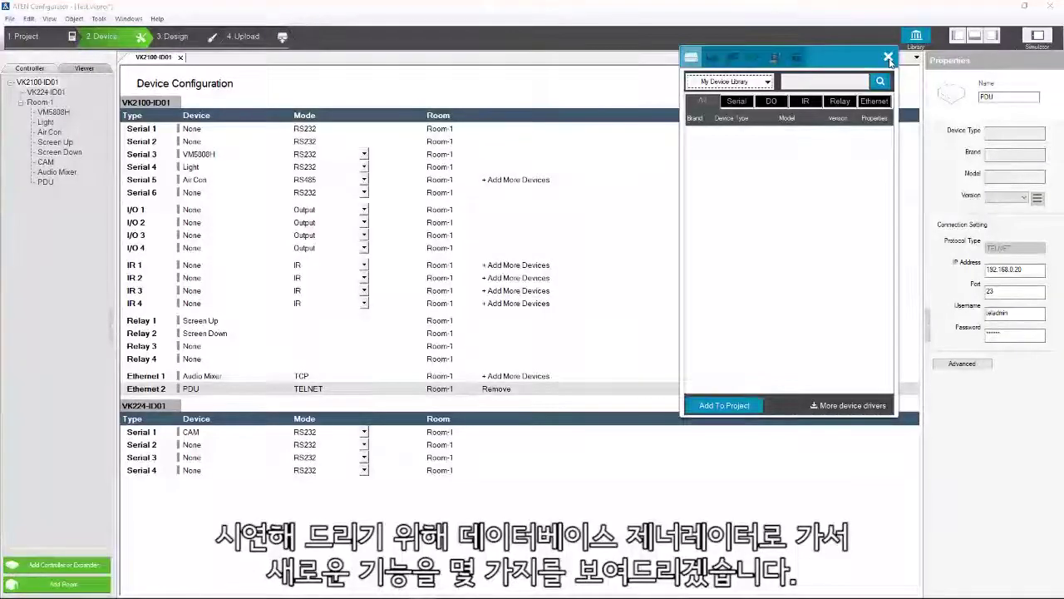
Close the device library and launch the Database Generator from the Tools menu.
left_click(888, 58)
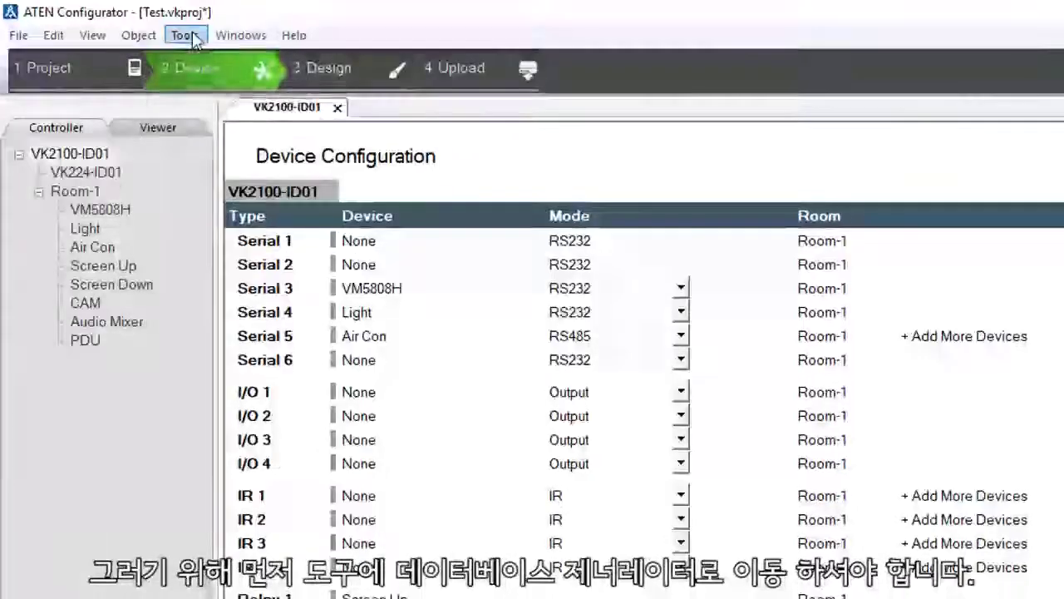
left_click(153, 30)
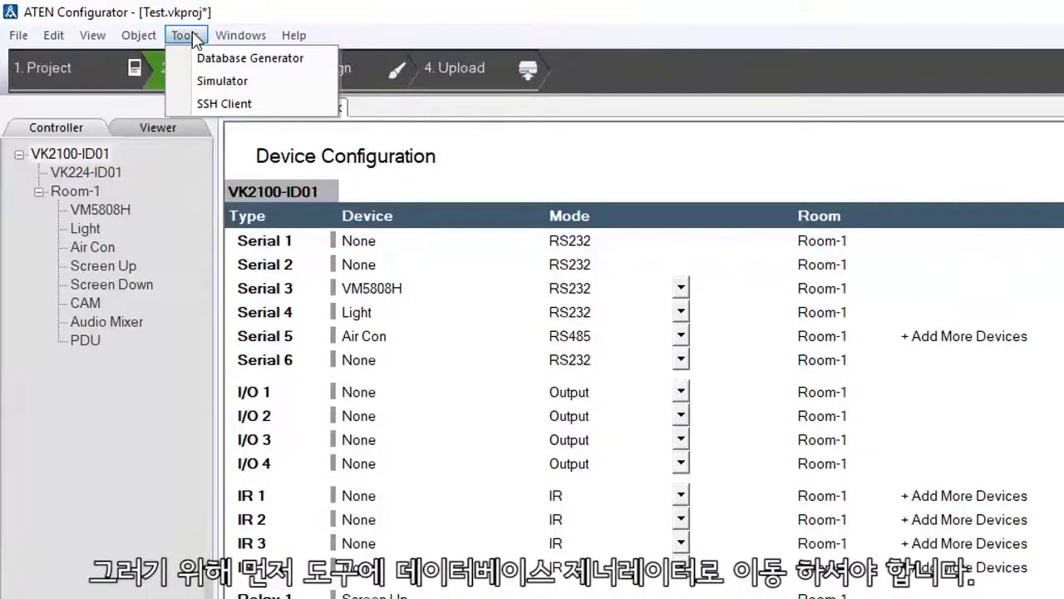
left_click(204, 66)
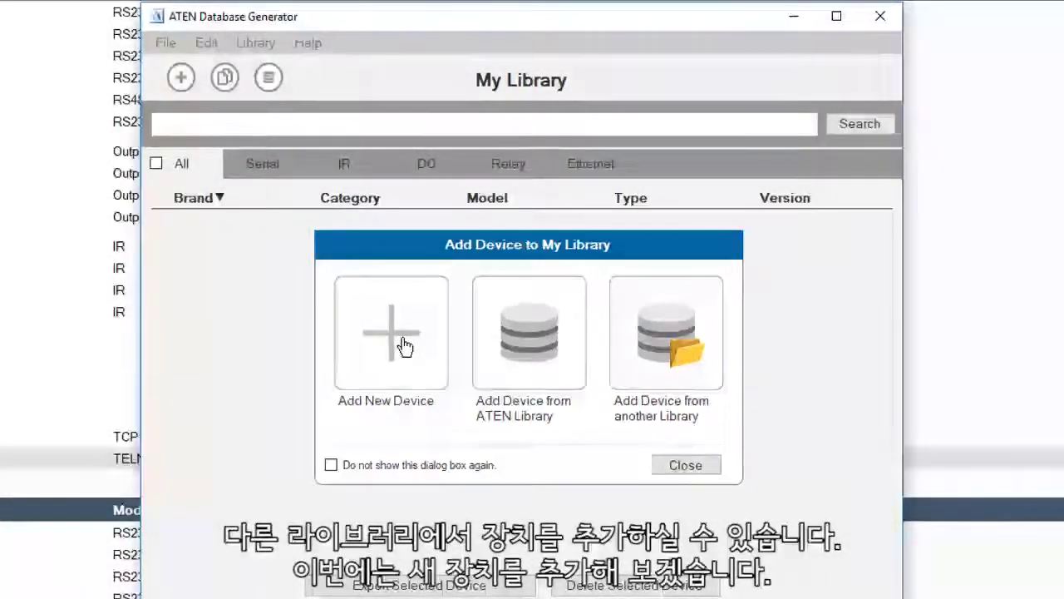
Add a new device with brand Aten, category PDU, model PE8108G, version 1, Ethernet type.
left_click(404, 347)
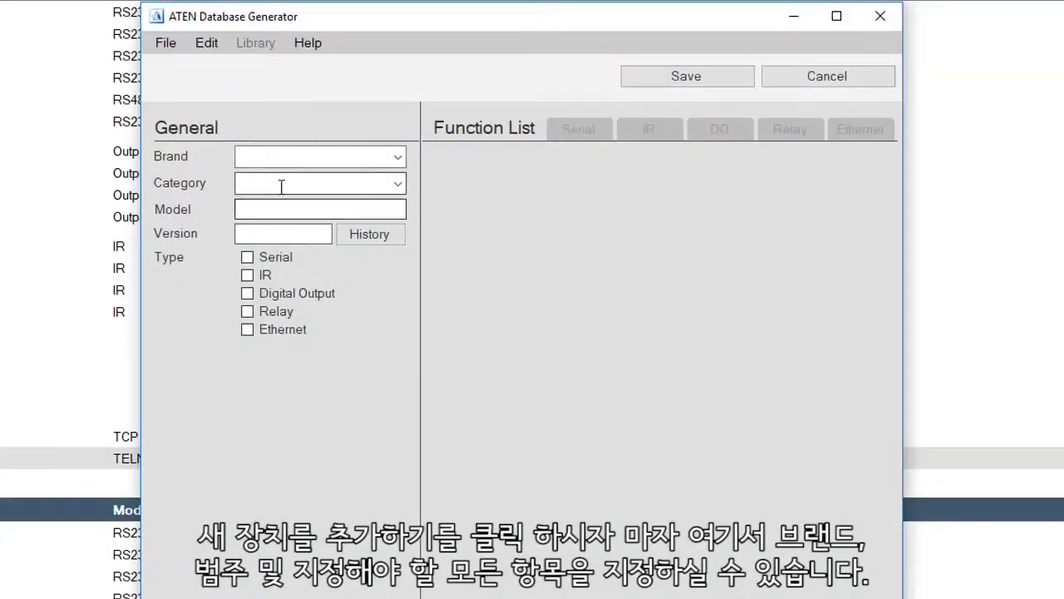
left_click(267, 156)
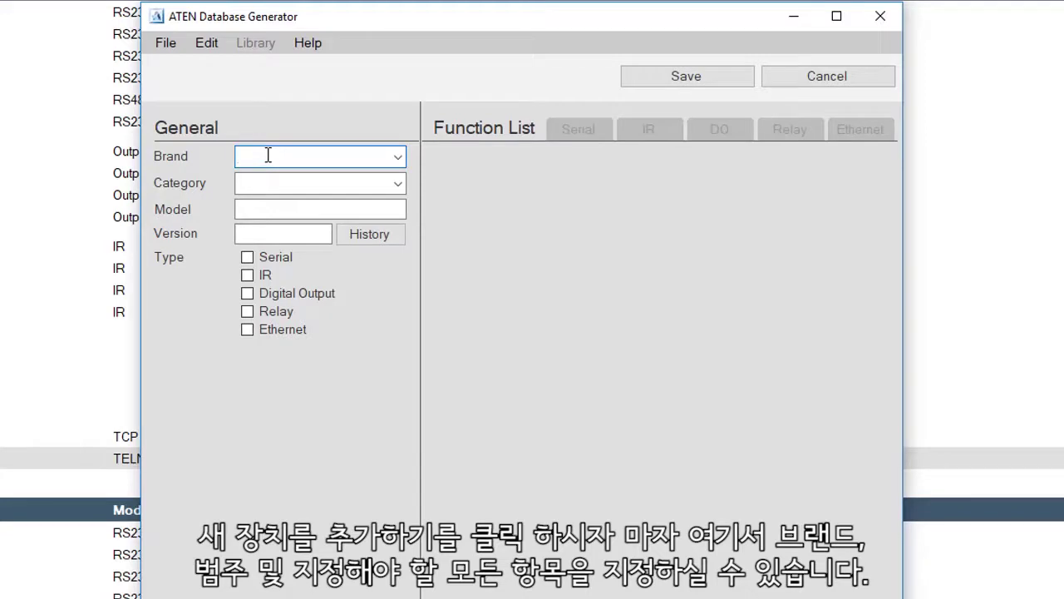
type("A")
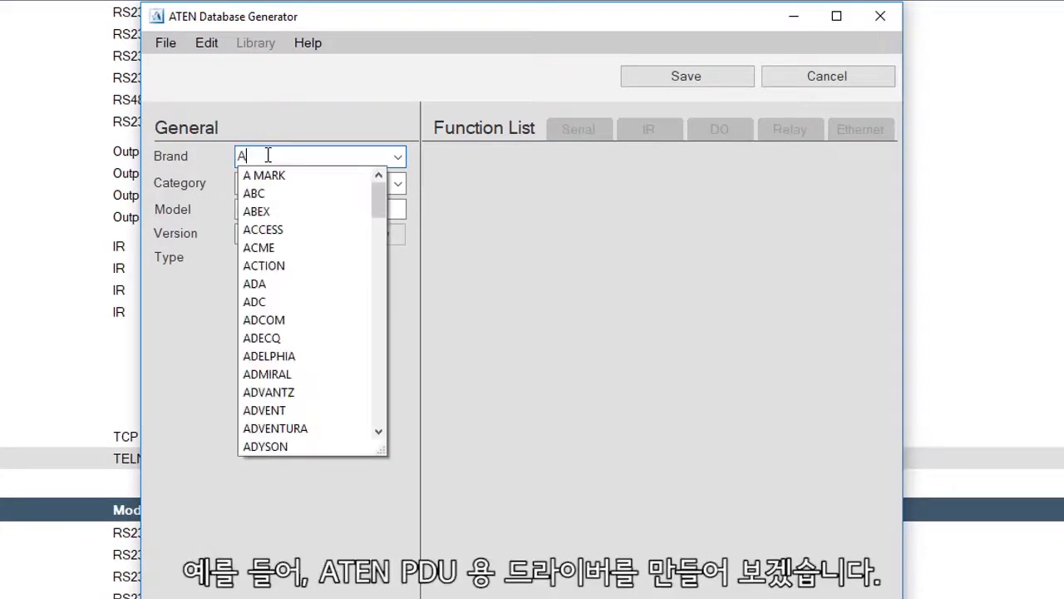
type("TEN")
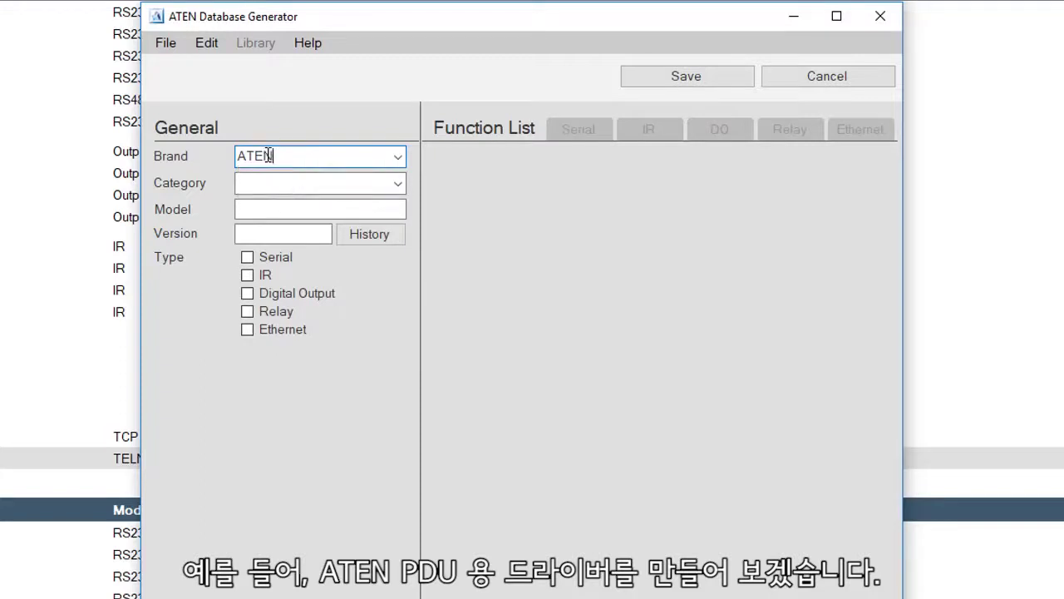
left_click(265, 177)
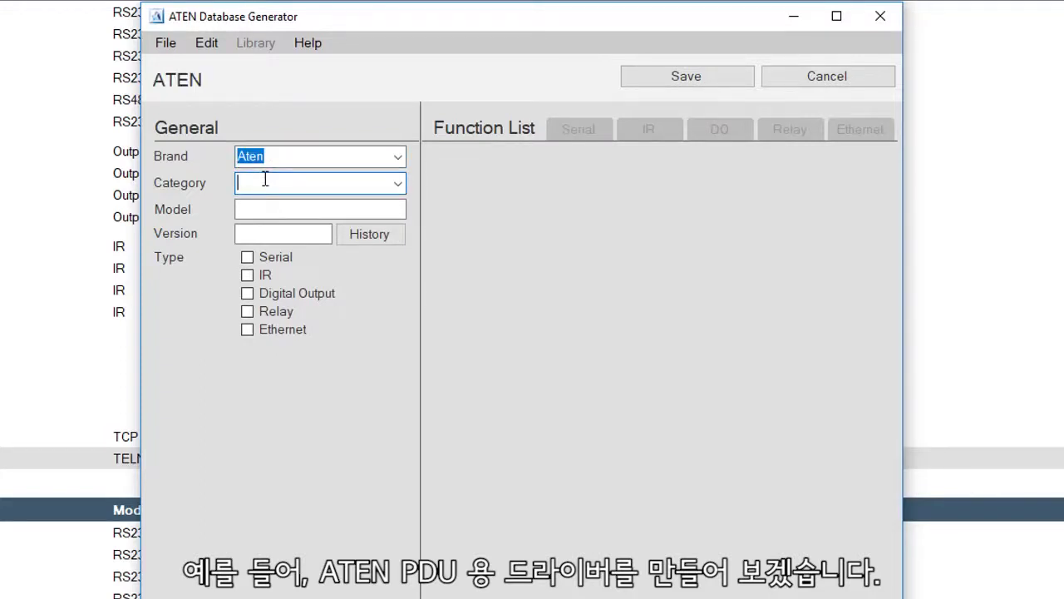
type("PDU")
left_click(250, 209)
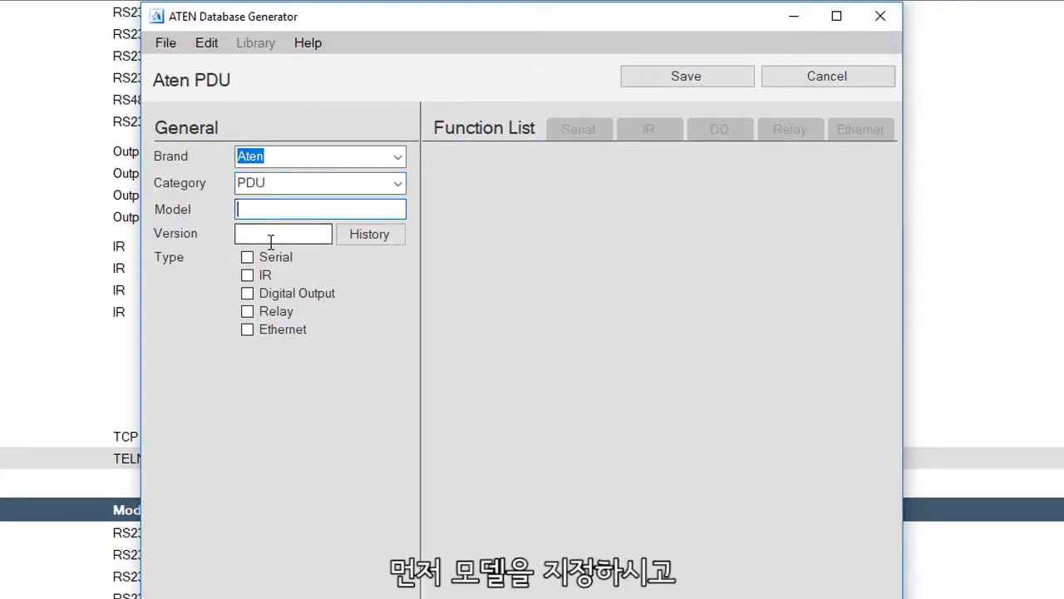
type("PE")
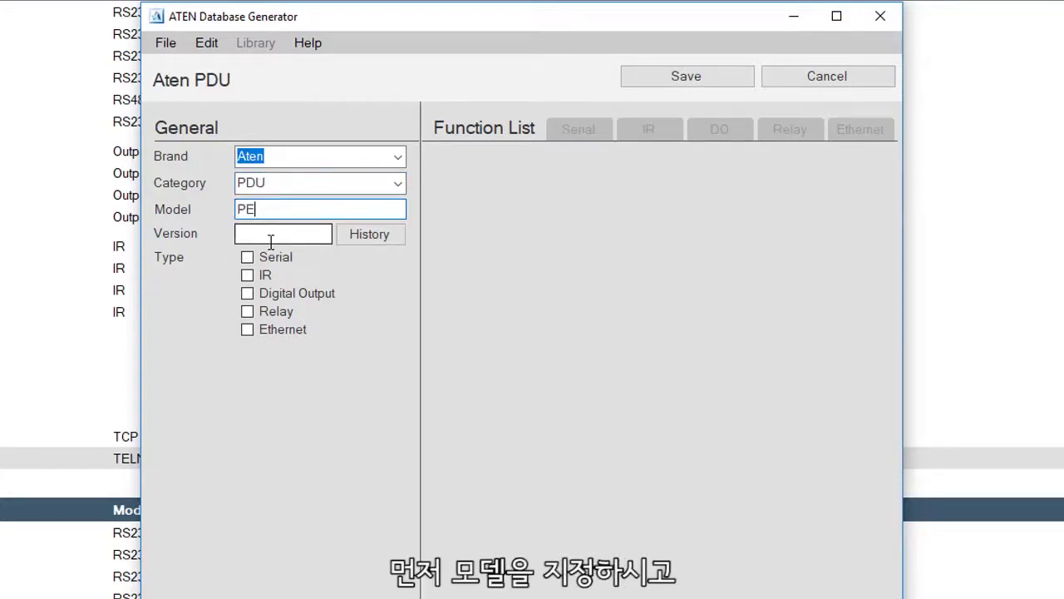
type("8108G")
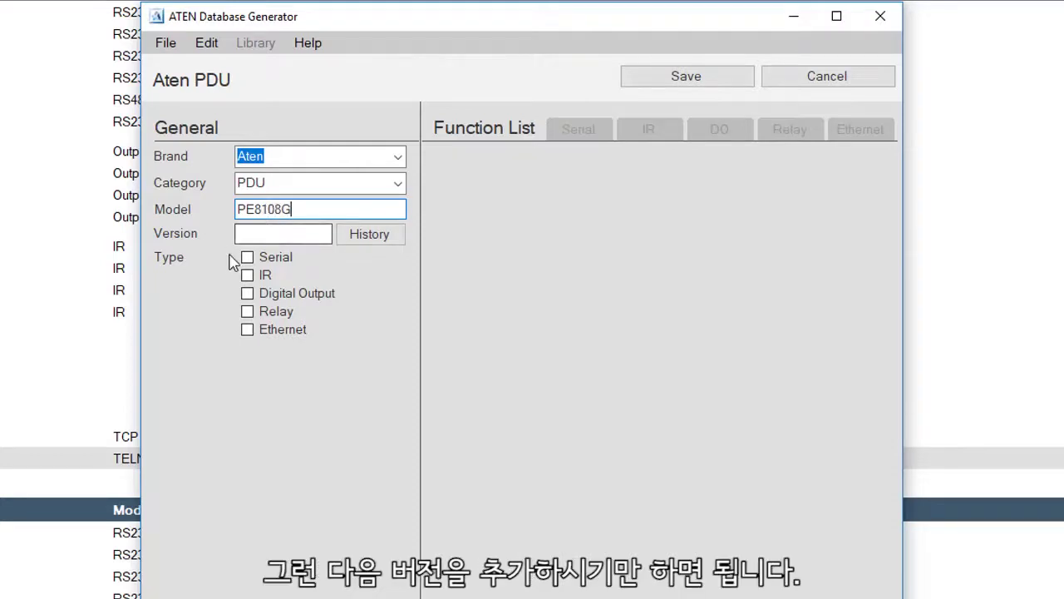
left_click(267, 233)
type("1")
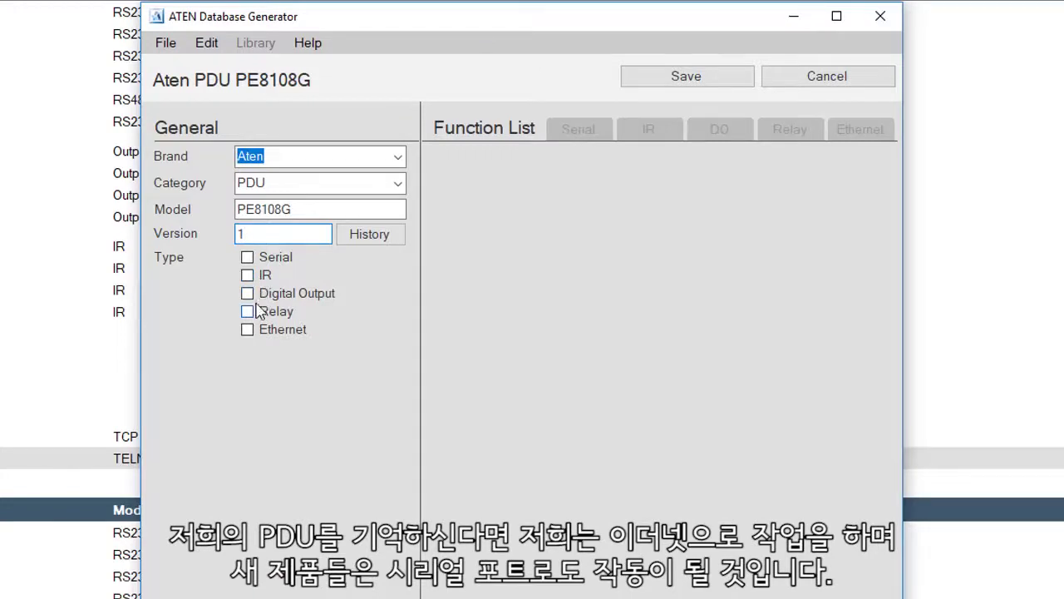
left_click(248, 330)
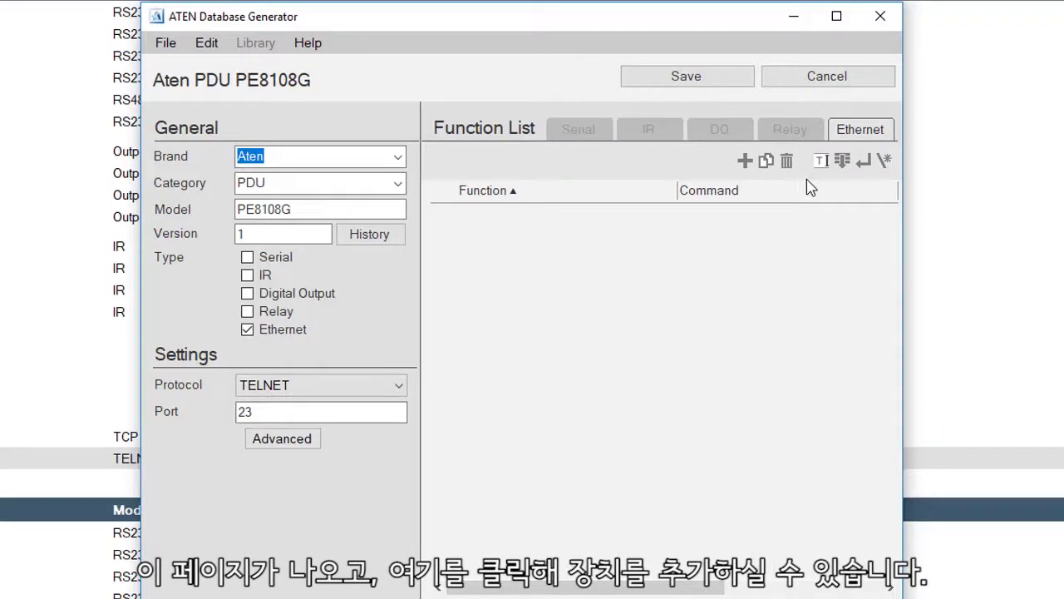
Add a new Ethernet function and name it ON/OFF.
left_click(745, 161)
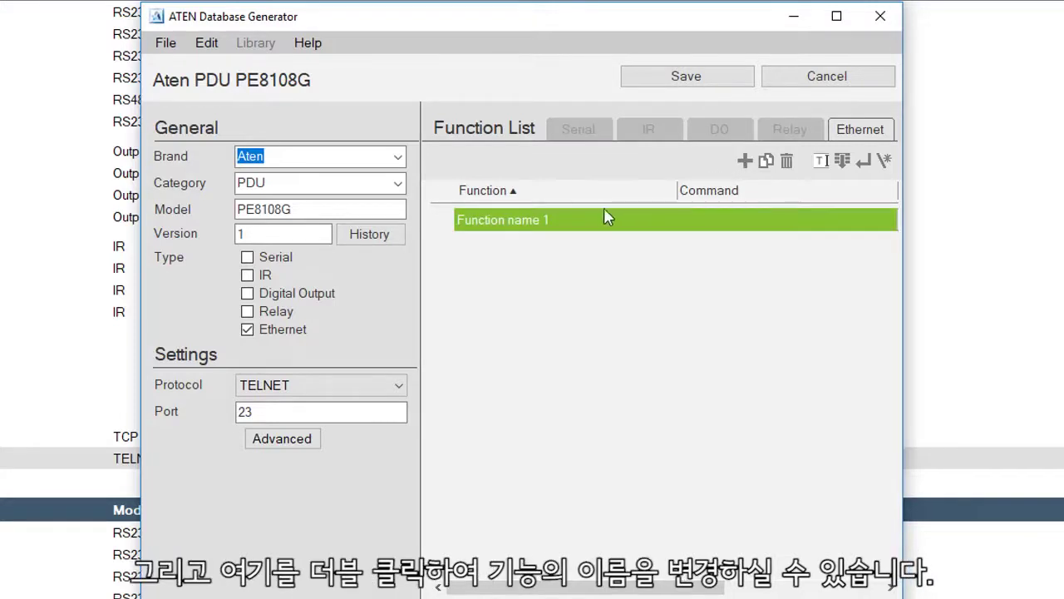
double_click(538, 222)
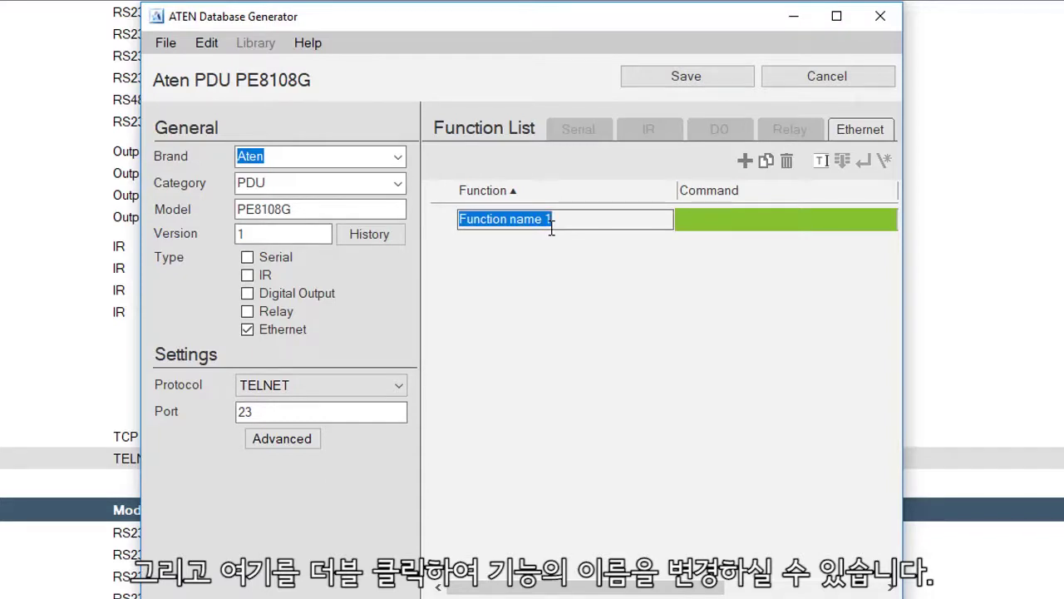
type("O")
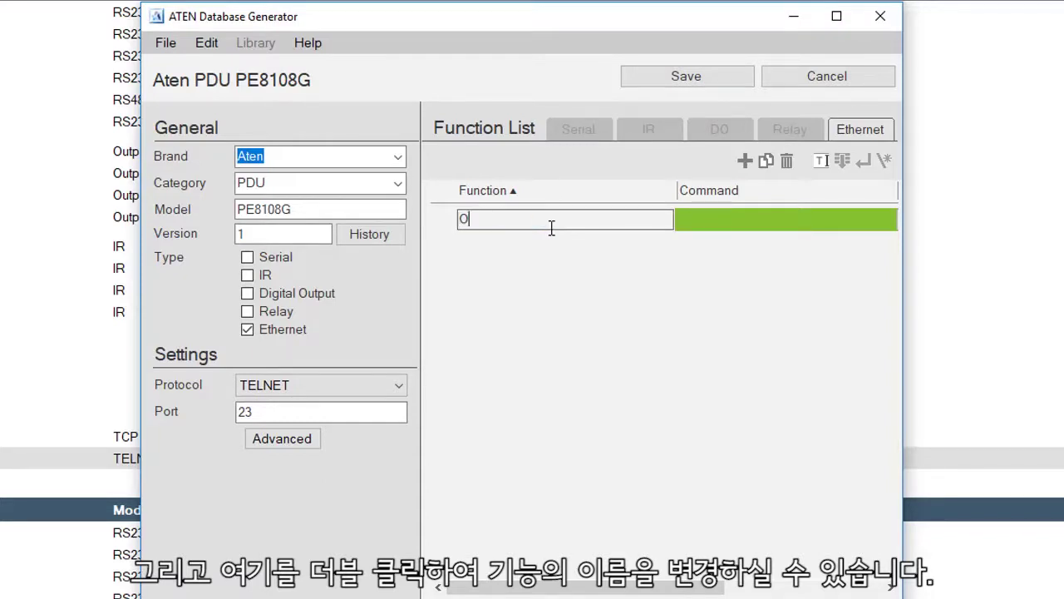
type("N/O")
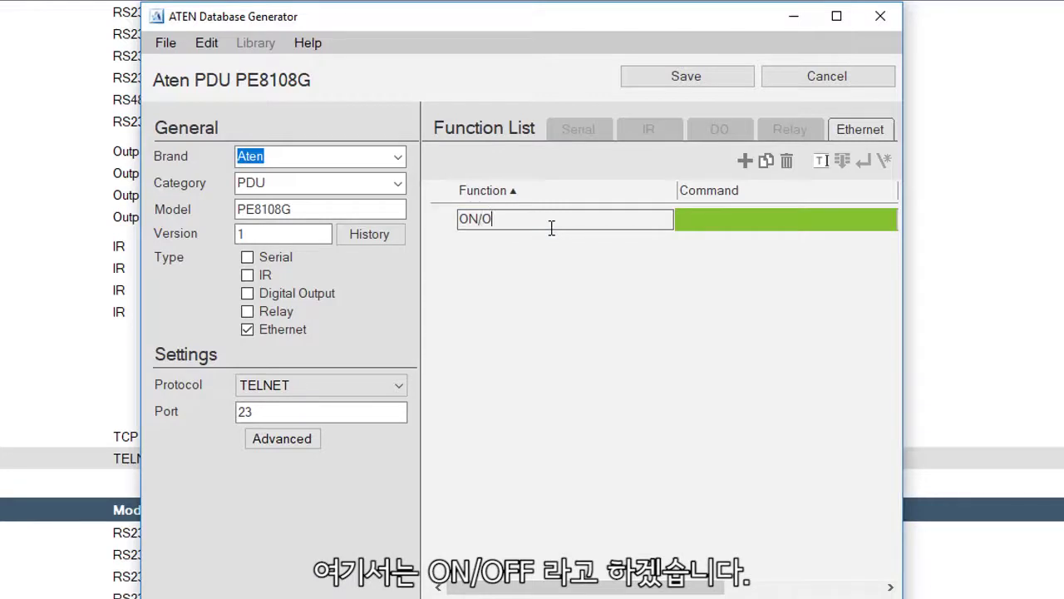
type("FF")
key("Return")
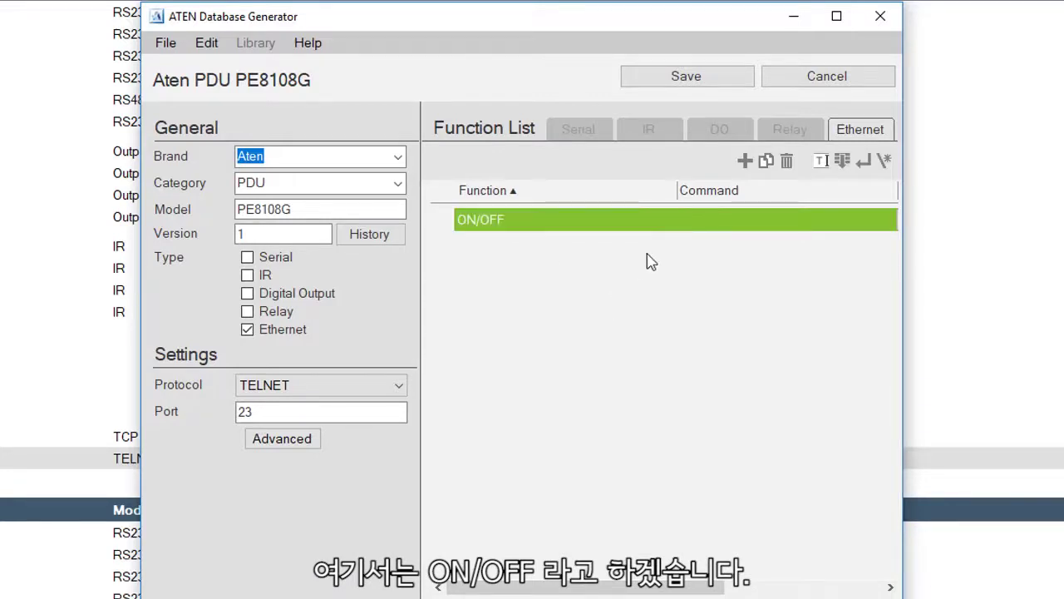
left_click(746, 219)
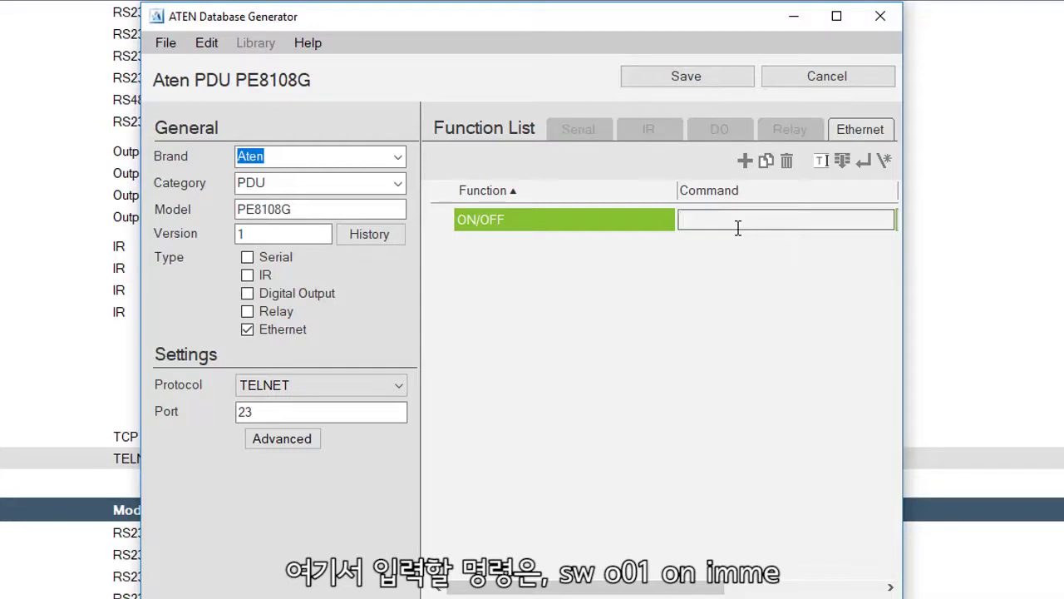
Enter the ON/OFF command 'sw o01 on imme' with \r\n appended.
type("sw o01 on imme")
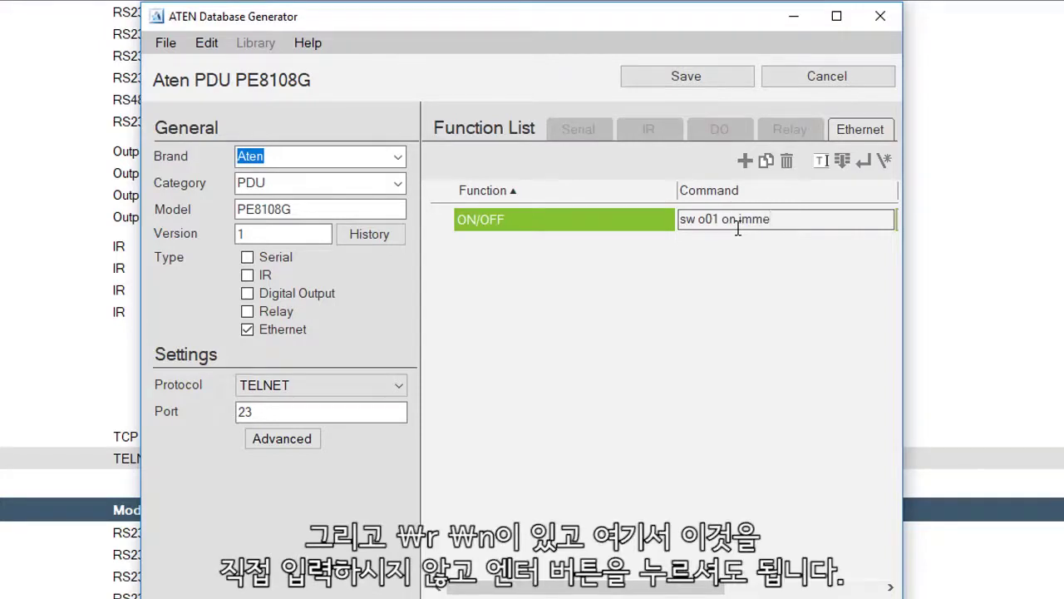
left_click(865, 163)
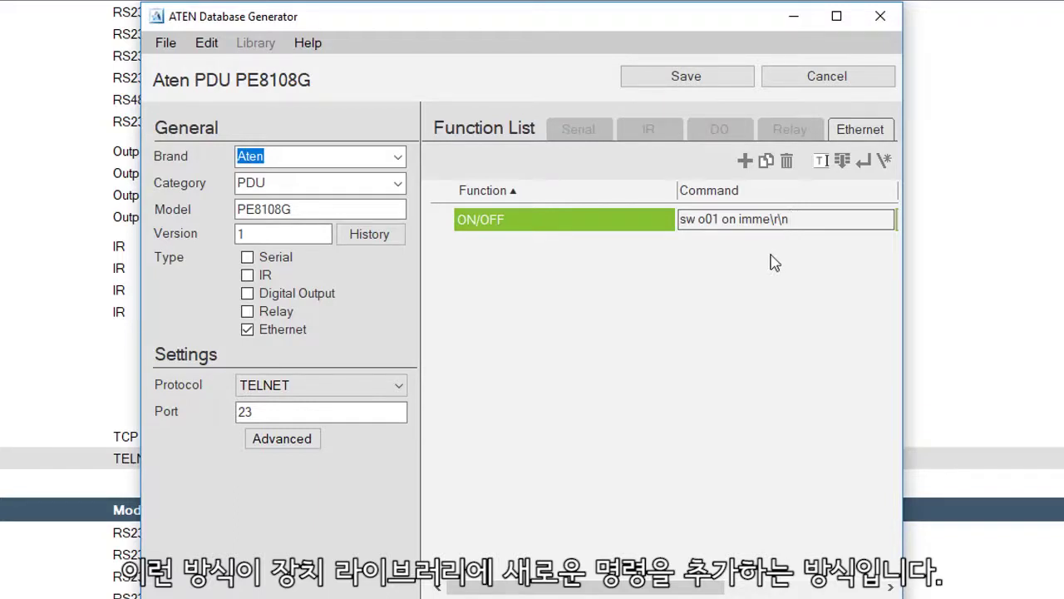
left_click(719, 220)
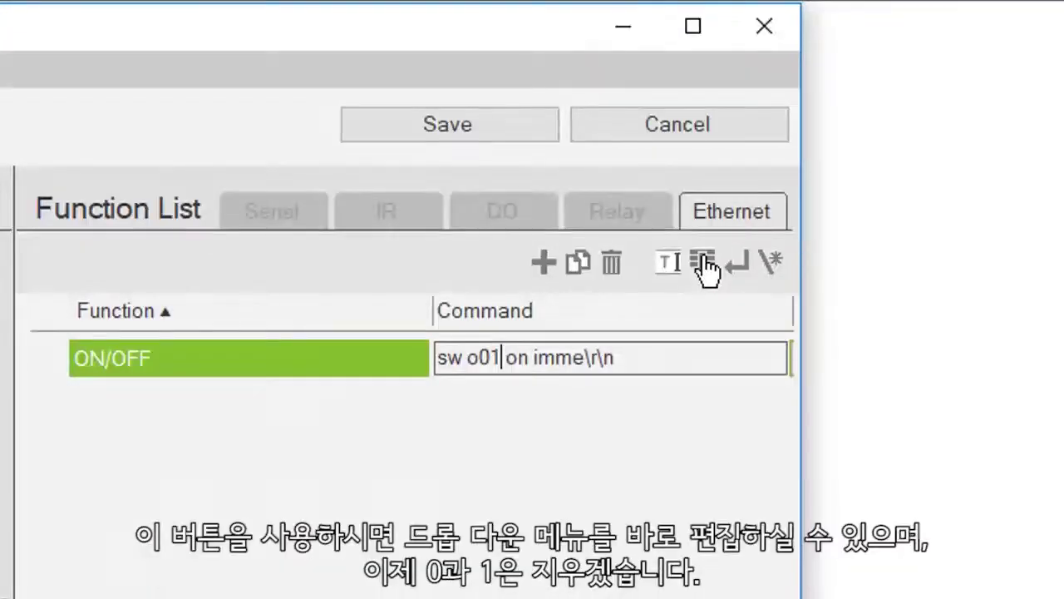
Replace the fixed outlet 01 with a dropdown placeholder holding the range 01-08.
left_click(703, 264)
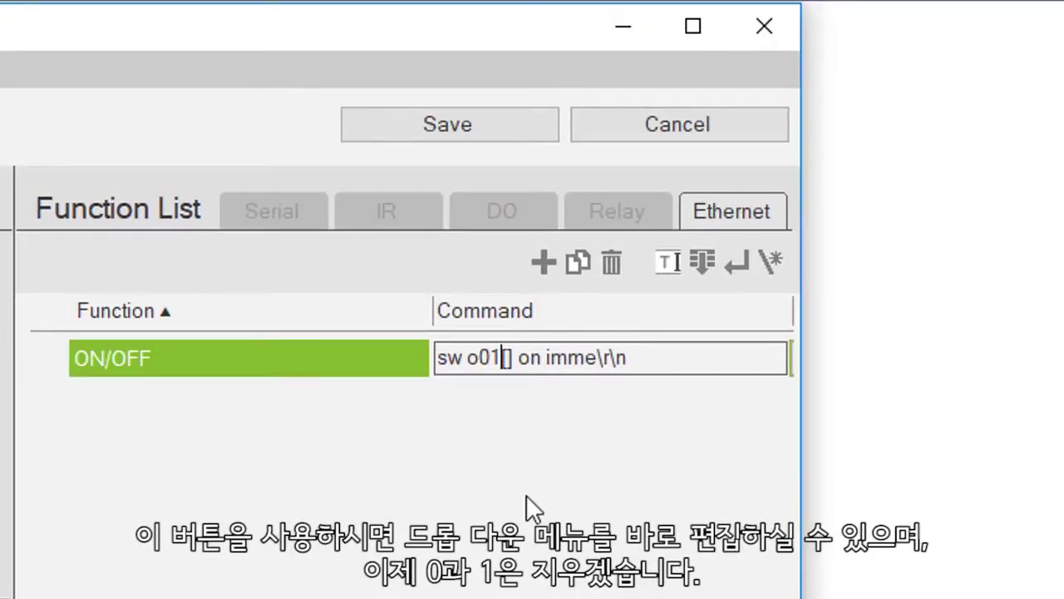
key("BackSpace")
key("BackSpace")
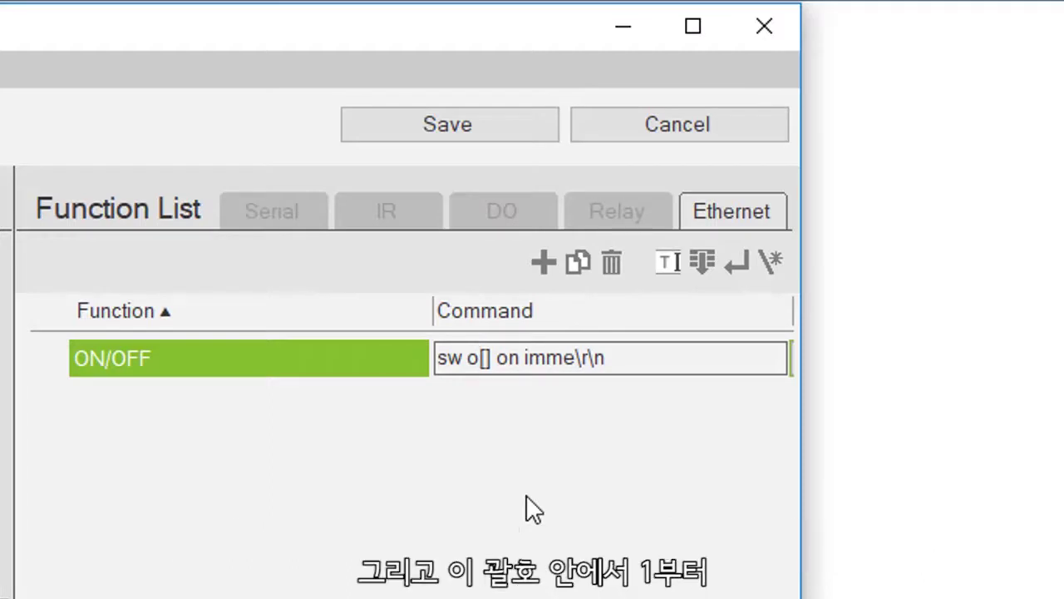
left_click(487, 359)
type("01")
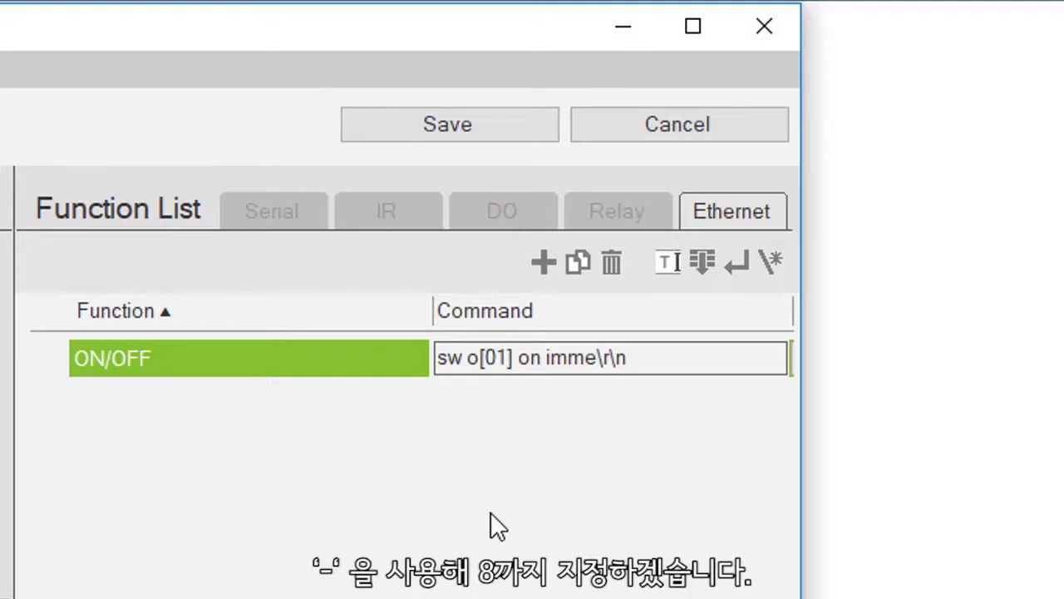
type("-")
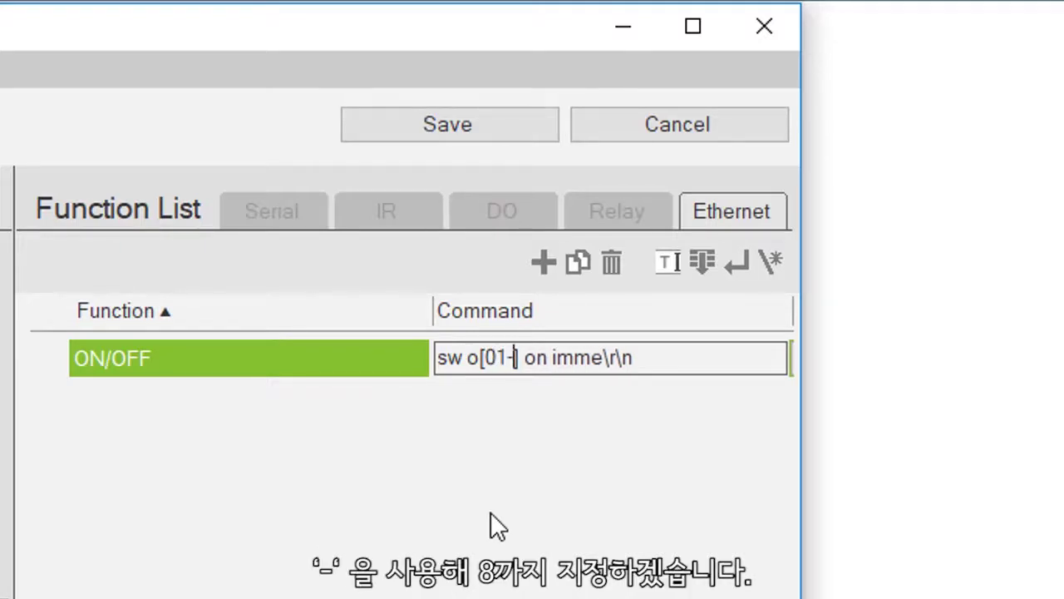
type("08")
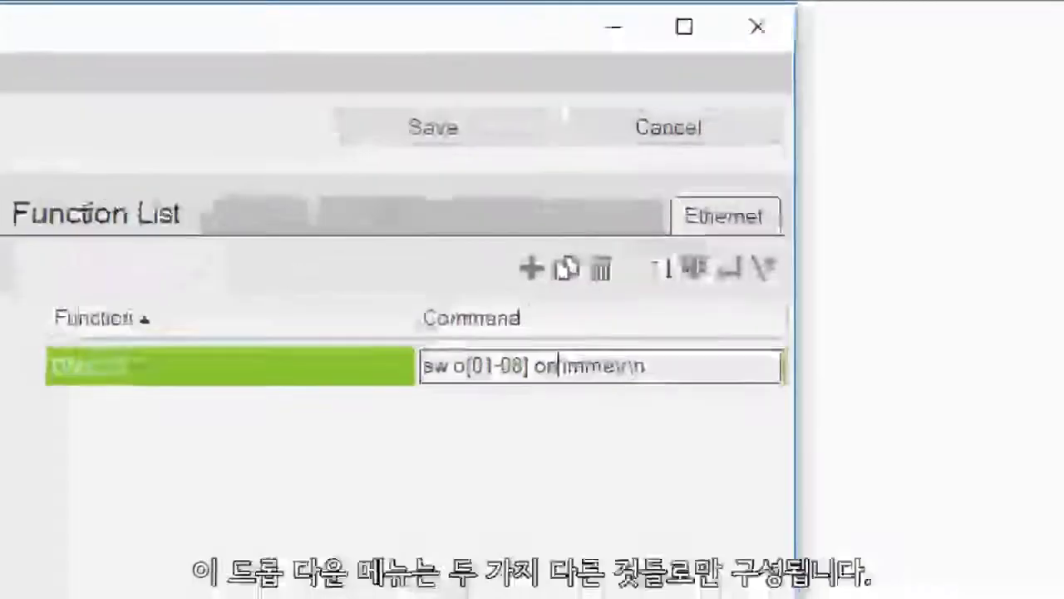
Replace 'on' with an on,off dropdown, giving 'sw o[01-08] [on,off] imme\r\n'.
key("BackSpace")
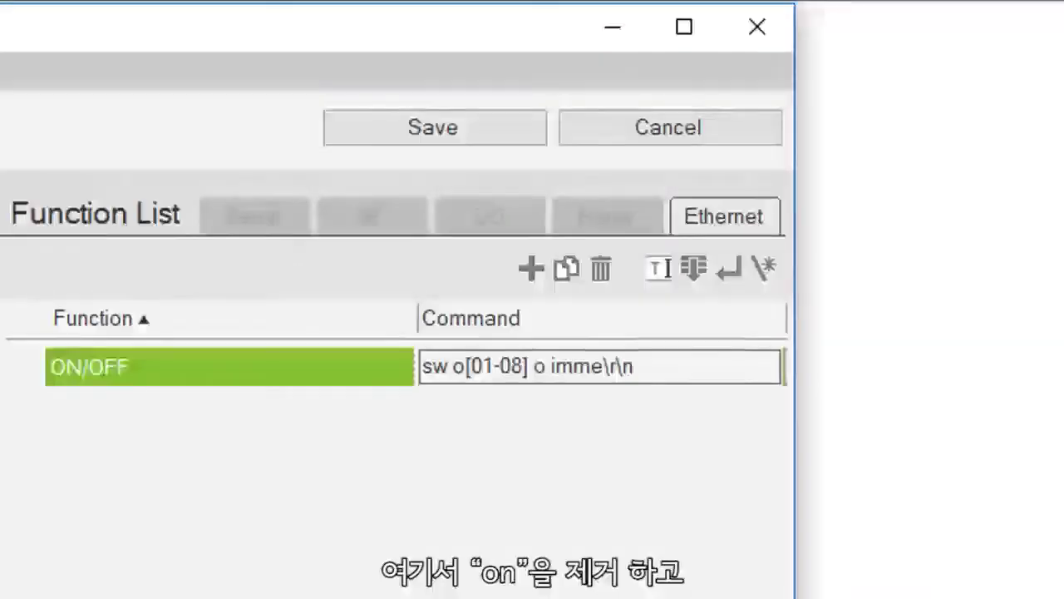
key("BackSpace")
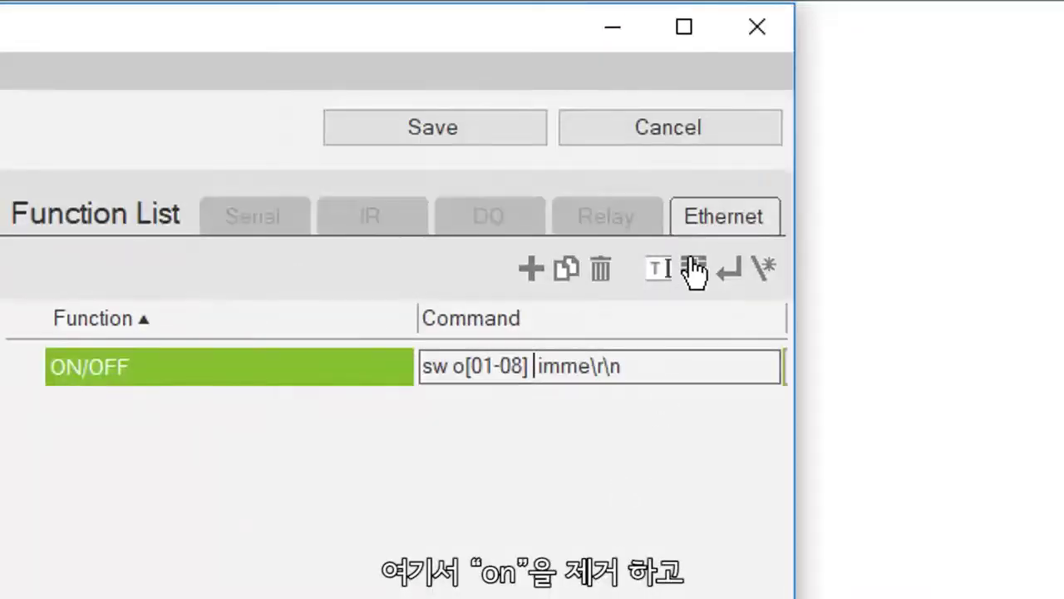
left_click(694, 271)
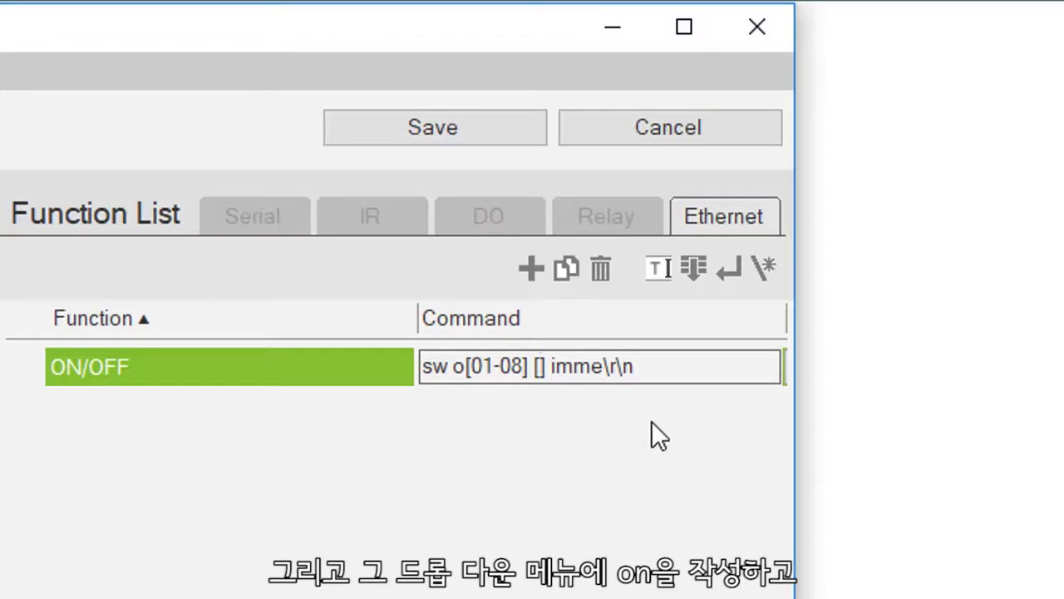
type("on")
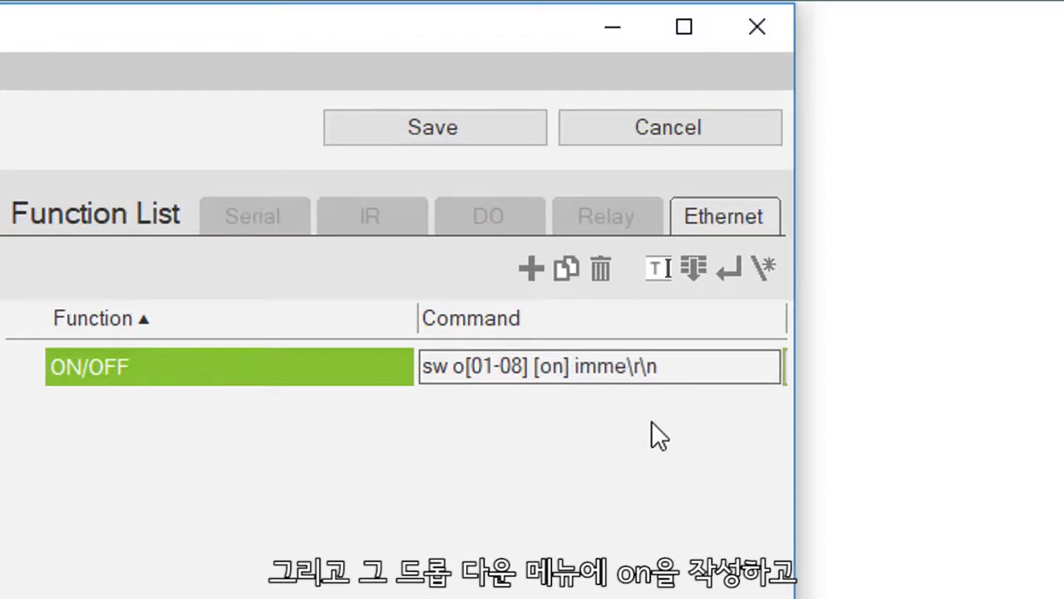
type(",")
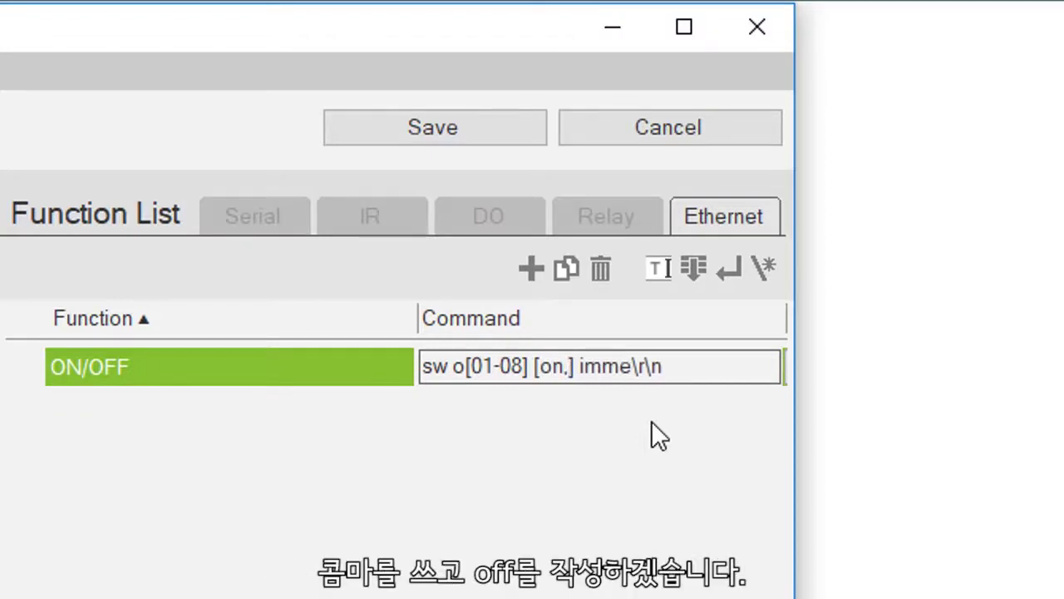
type("off")
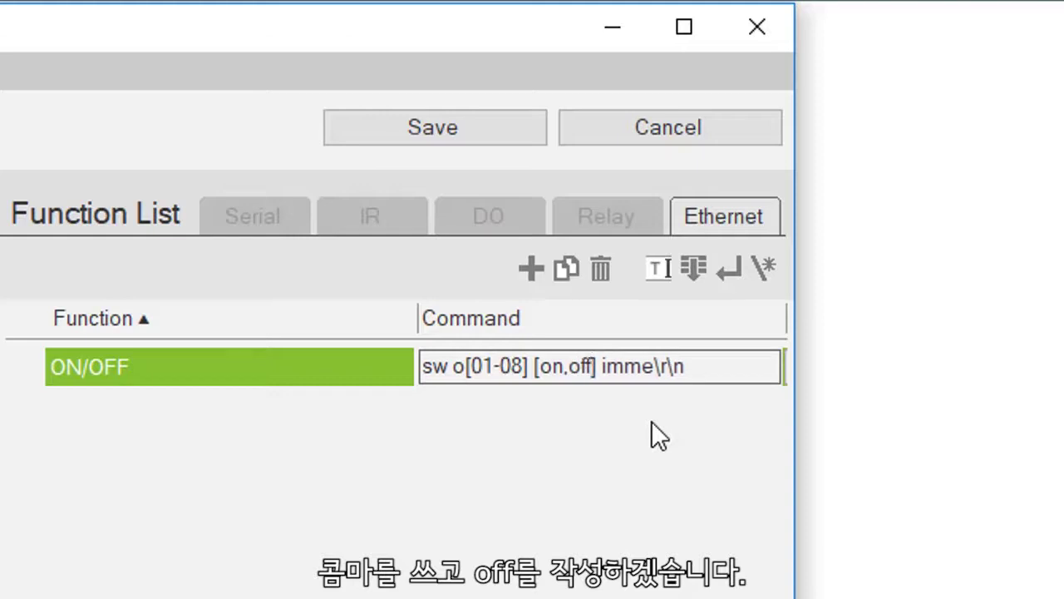
left_click(602, 465)
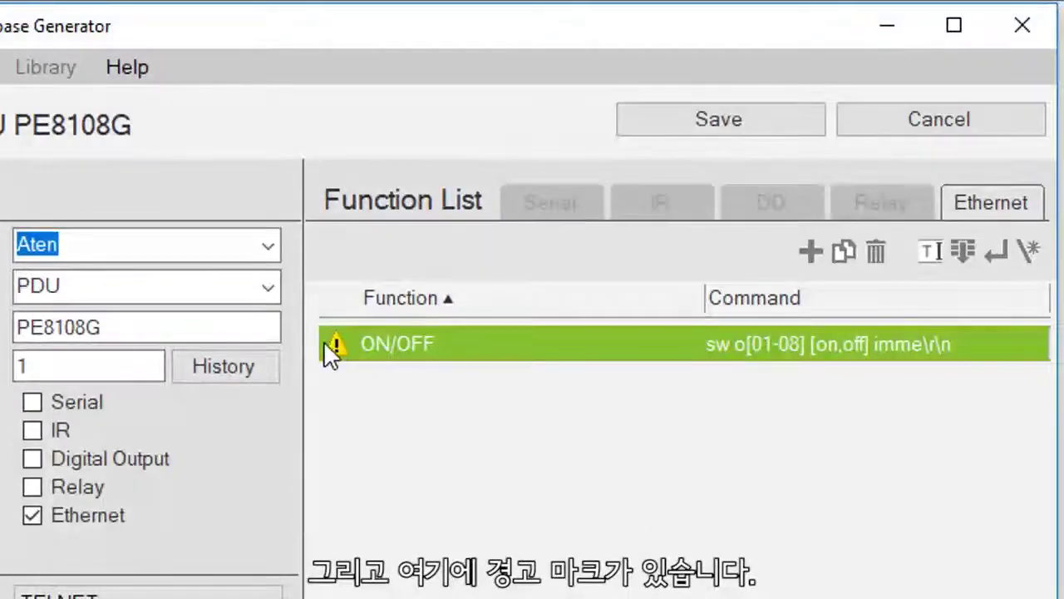
Append two asterisks to the function name, making it ON/OFF**.
mouse_move(332, 346)
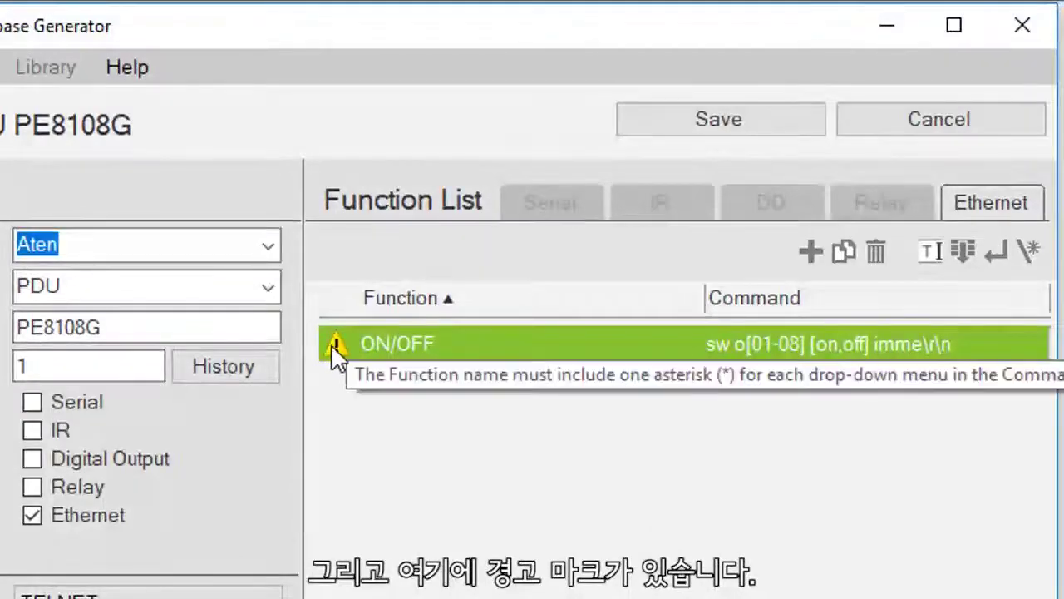
left_click(435, 342)
left_click(441, 345)
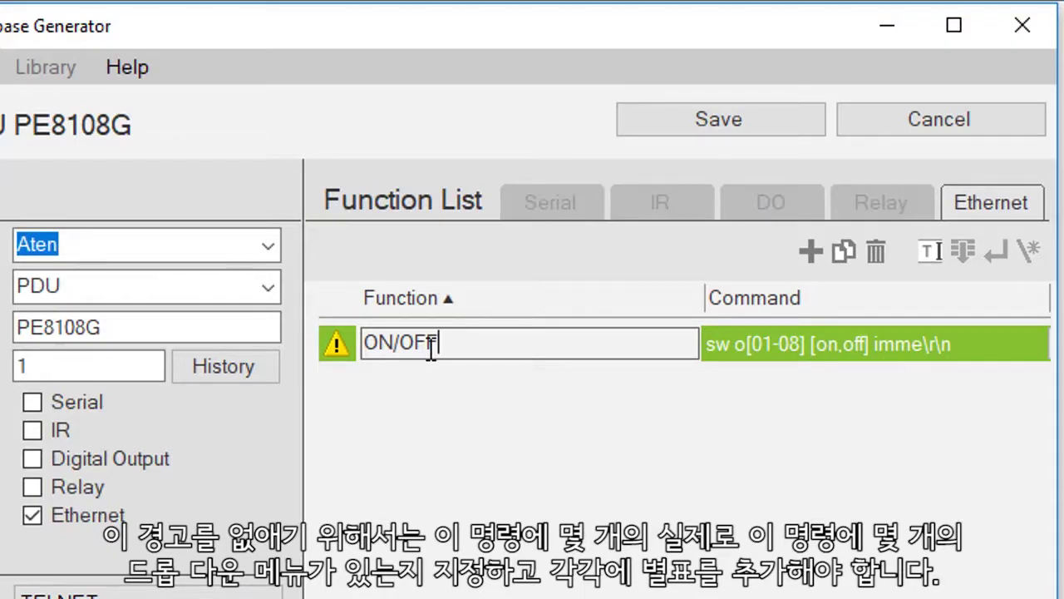
type("**")
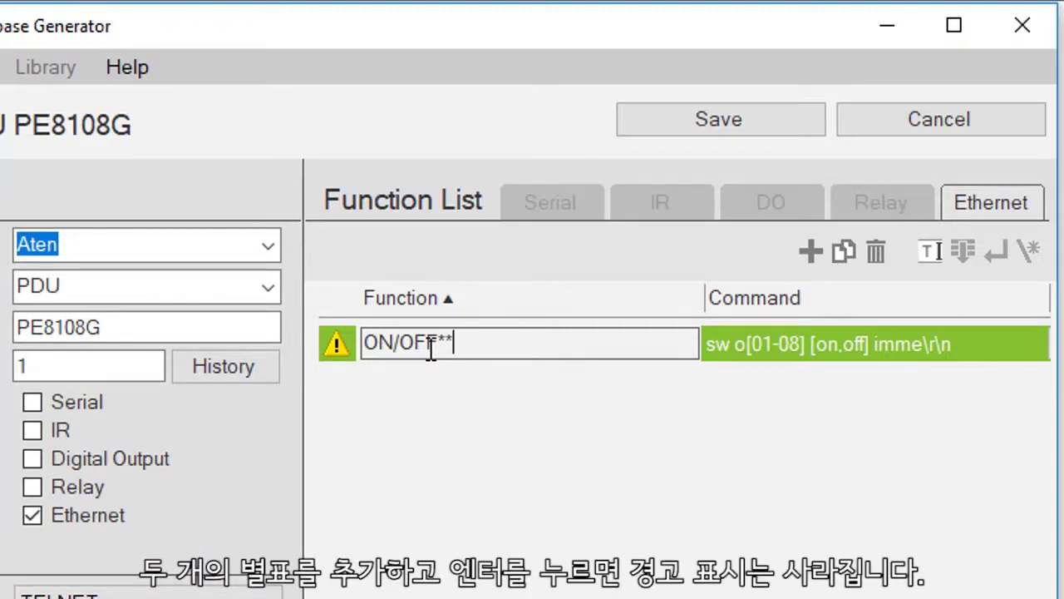
key("Return")
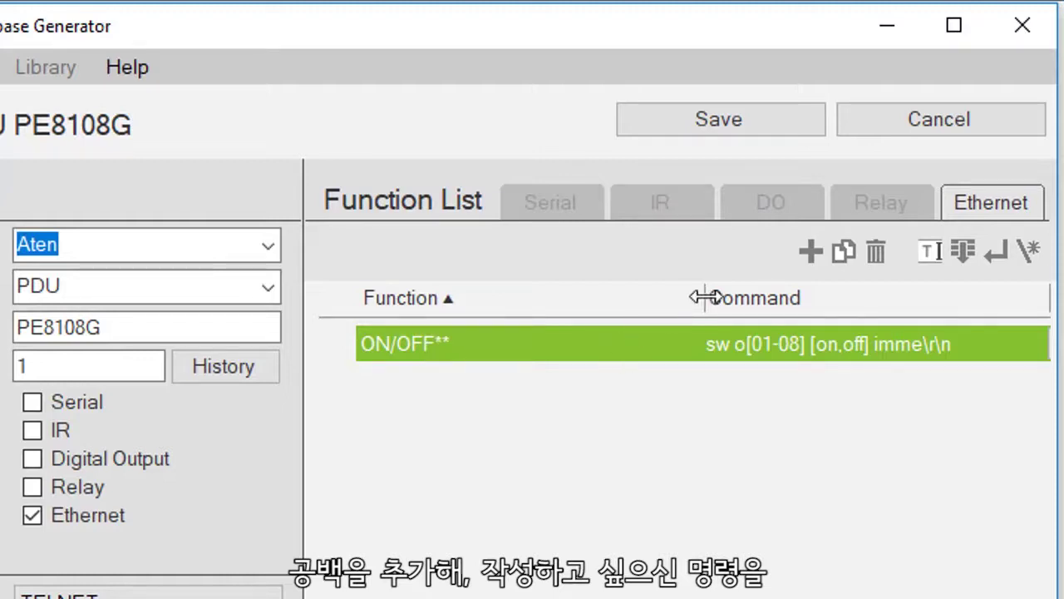
Add a second Ethernet function named On/off.
left_click(811, 254)
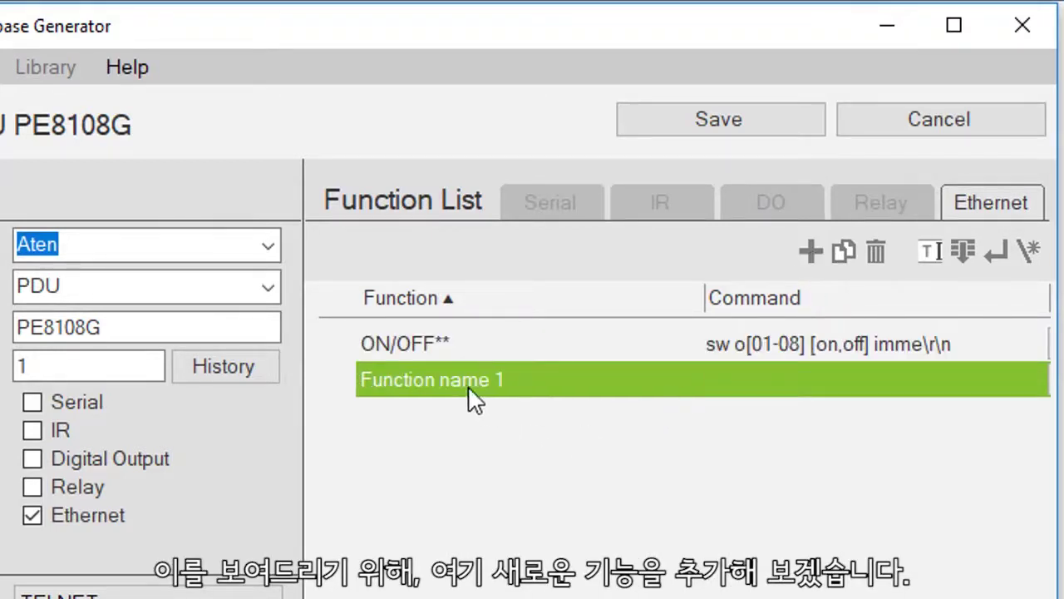
left_click(448, 382)
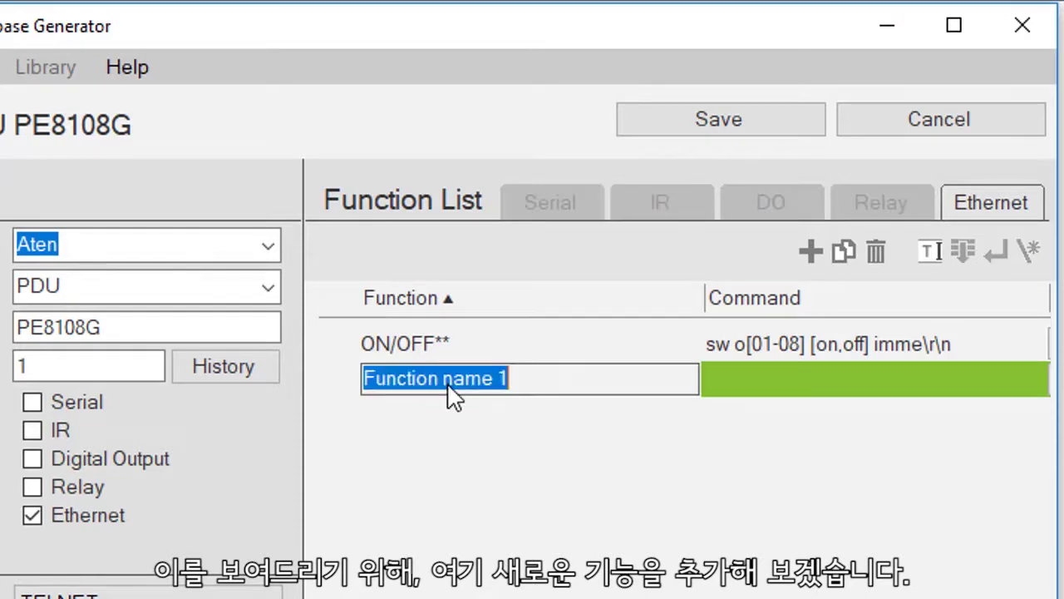
type("O")
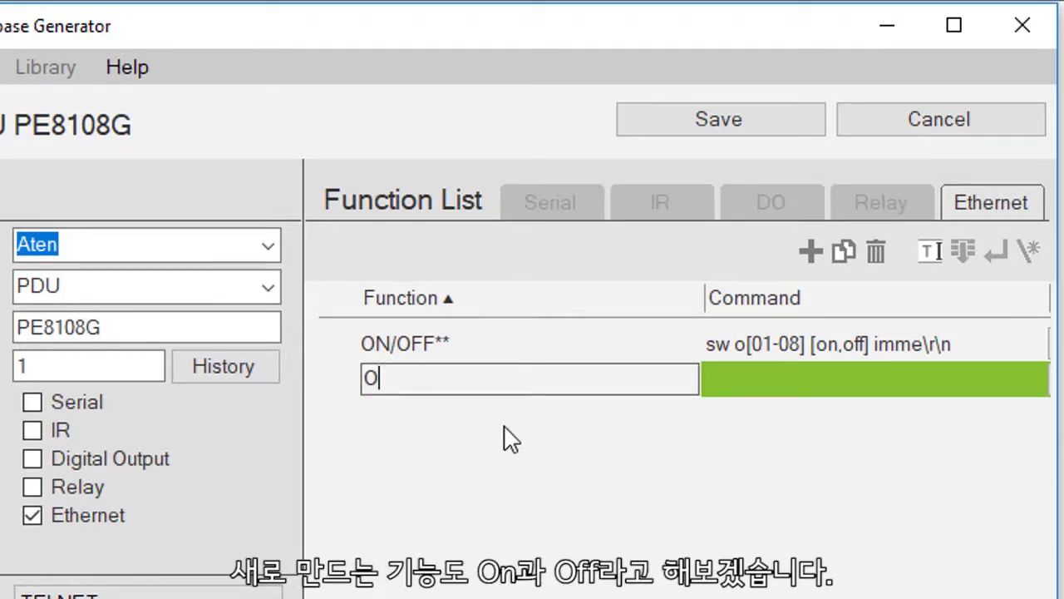
type("n/off")
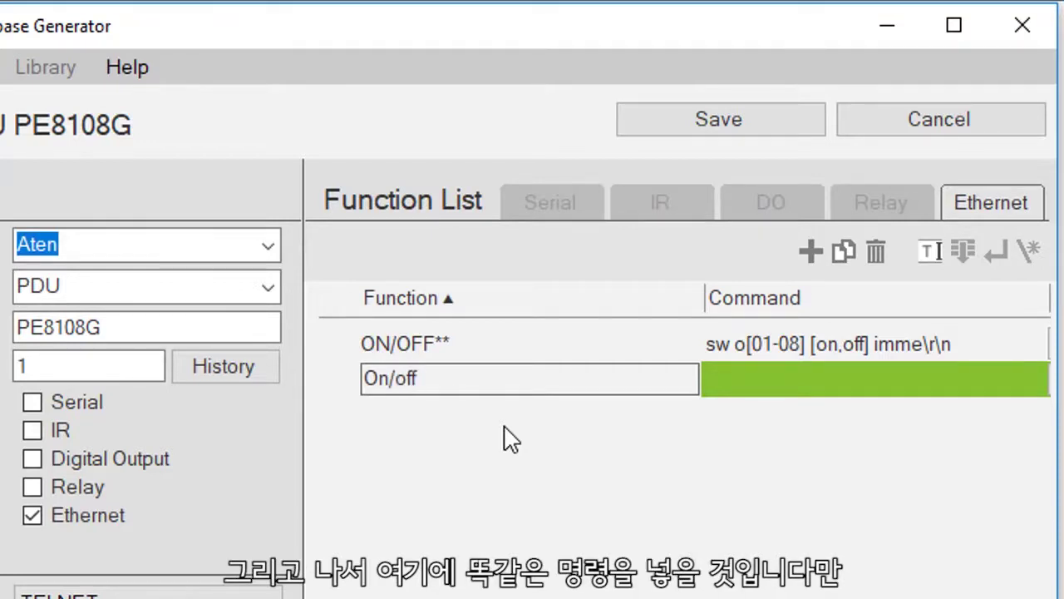
left_click(783, 429)
Give On/off the command 'sw o()()imme' ending with \r\n.
left_click(738, 379)
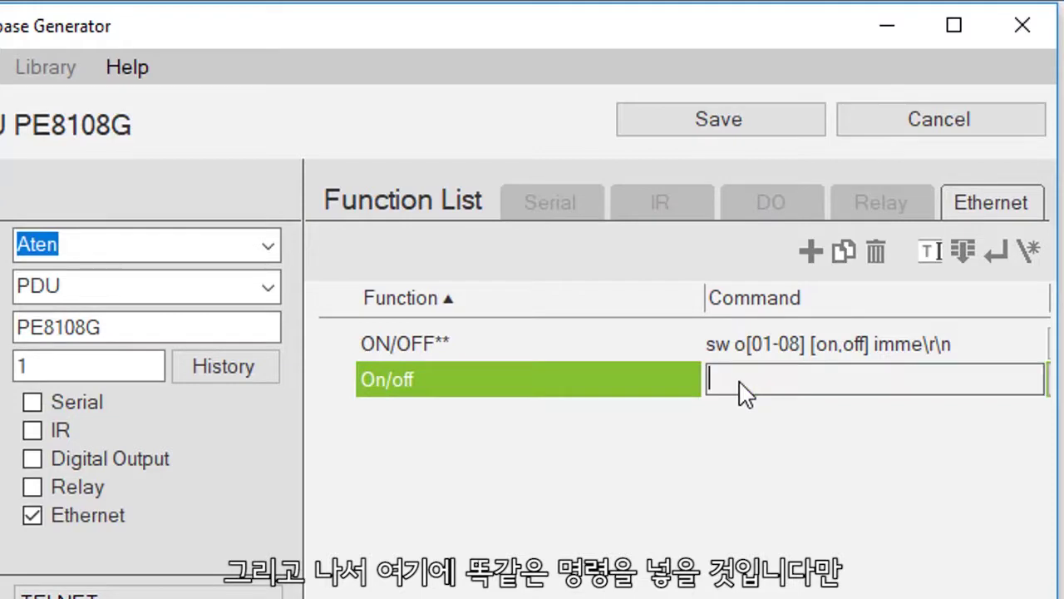
type("S")
key("BackSpace")
type("sw o")
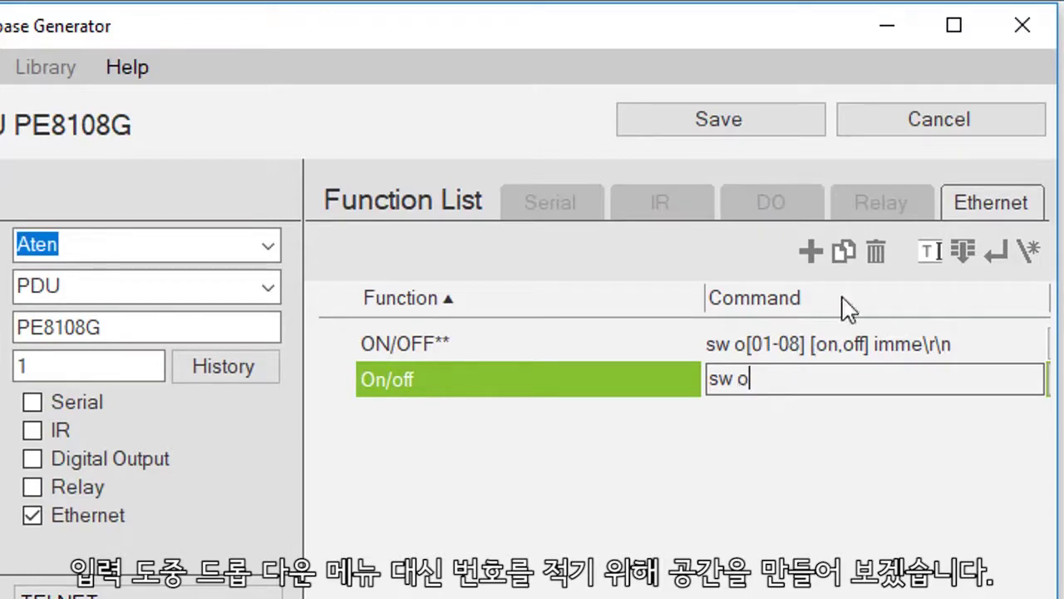
type("[")
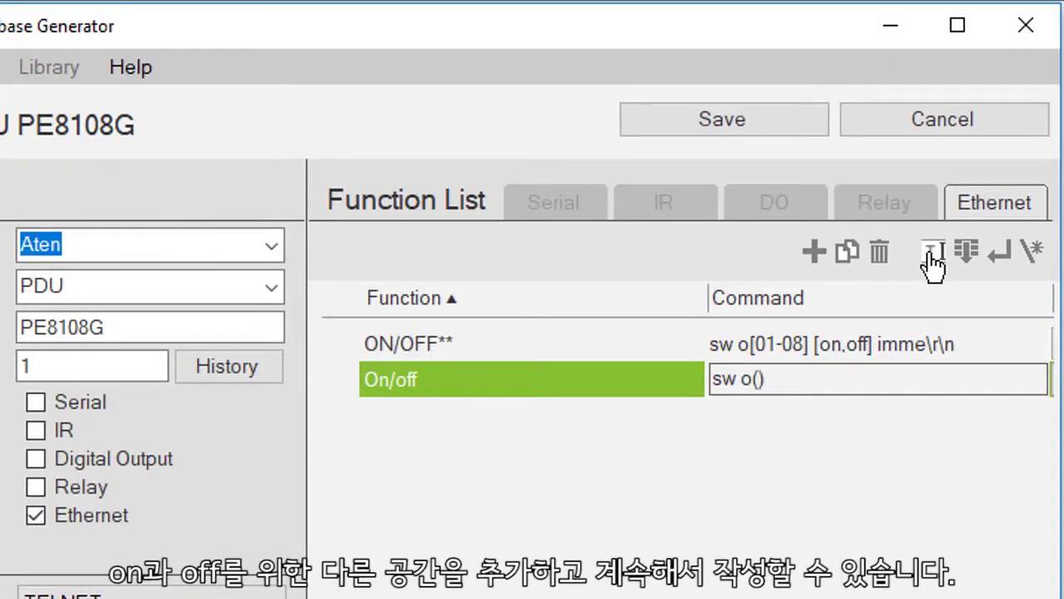
type("()imme")
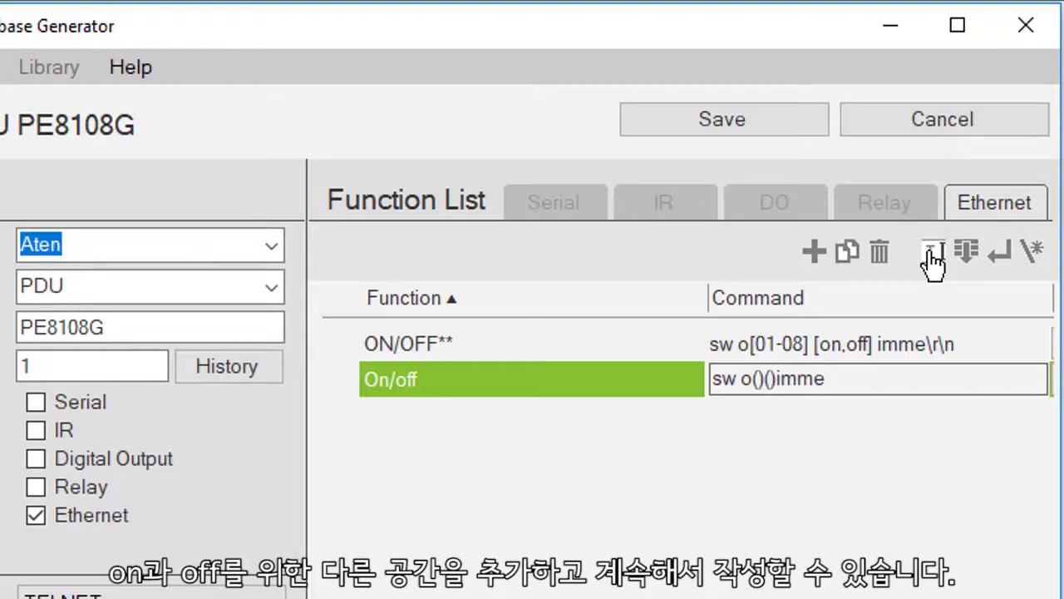
left_click(1004, 266)
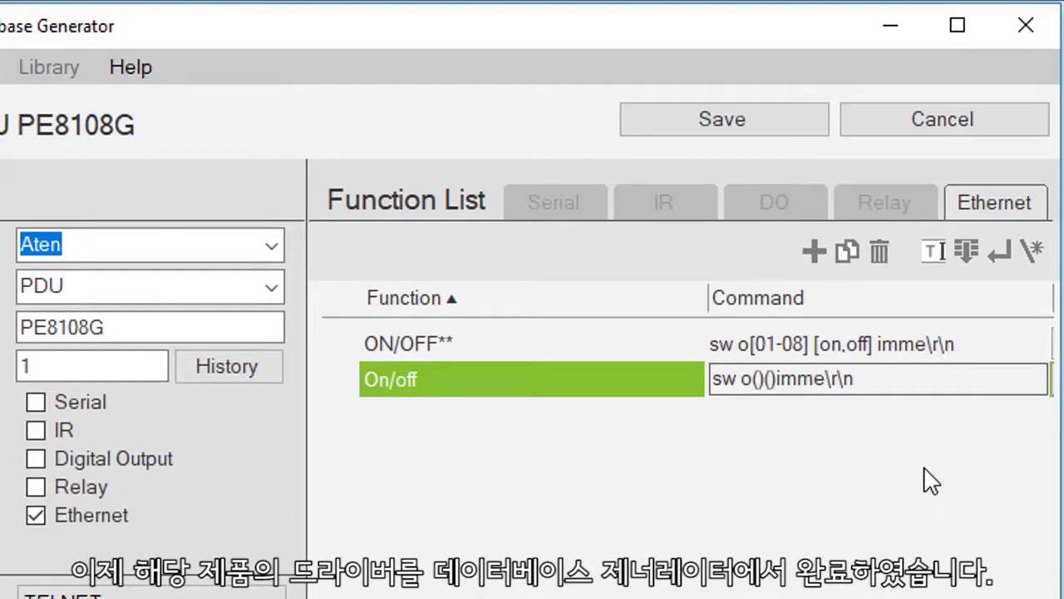
key("Return")
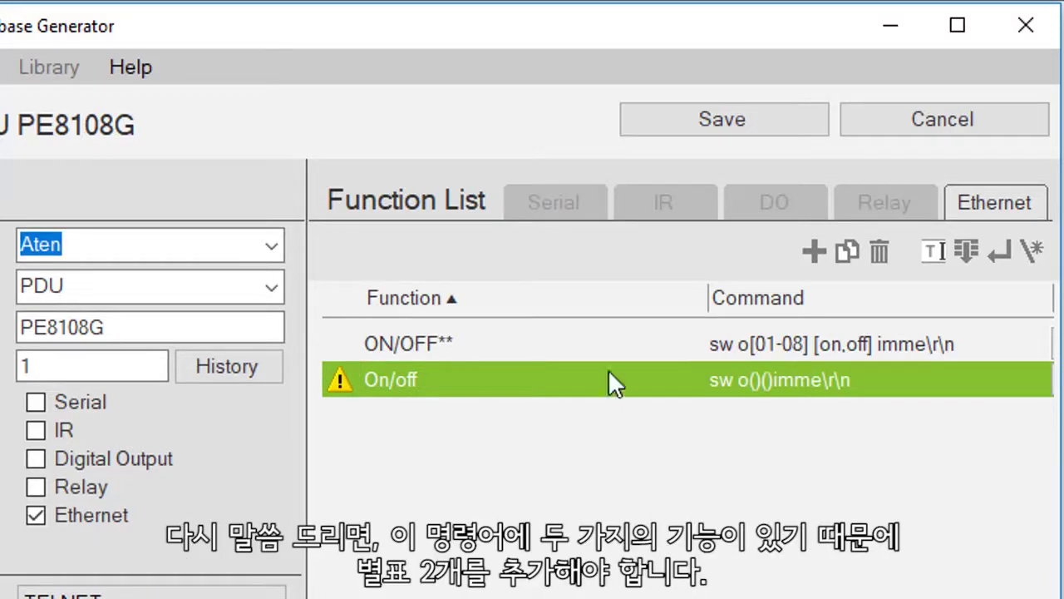
Append ** to the second function's name, making it 'On/off**', and save the PE8108G driver.
double_click(425, 382)
left_click(425, 380)
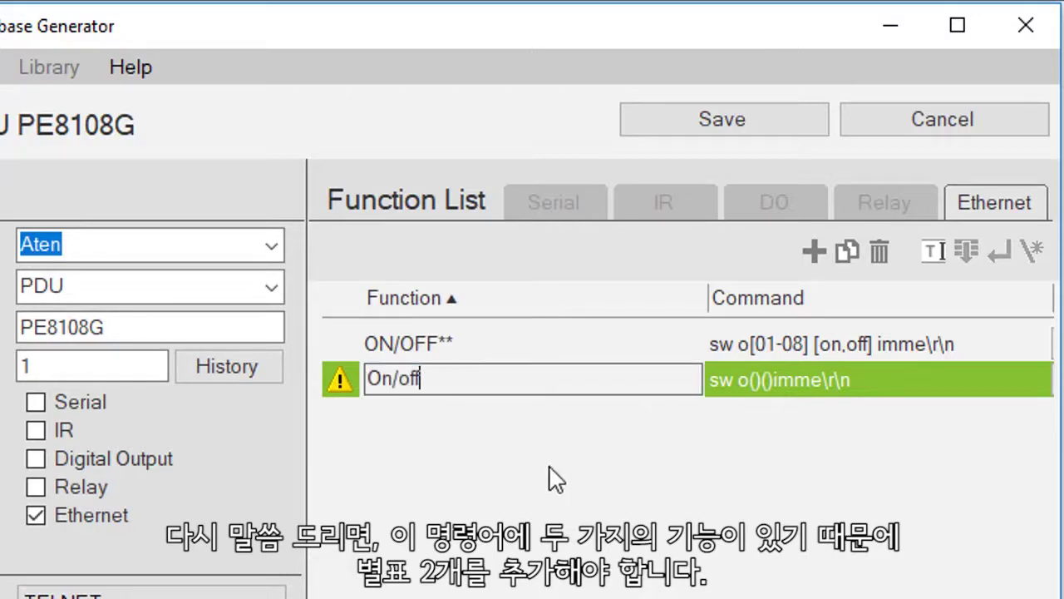
type("**")
key("Return")
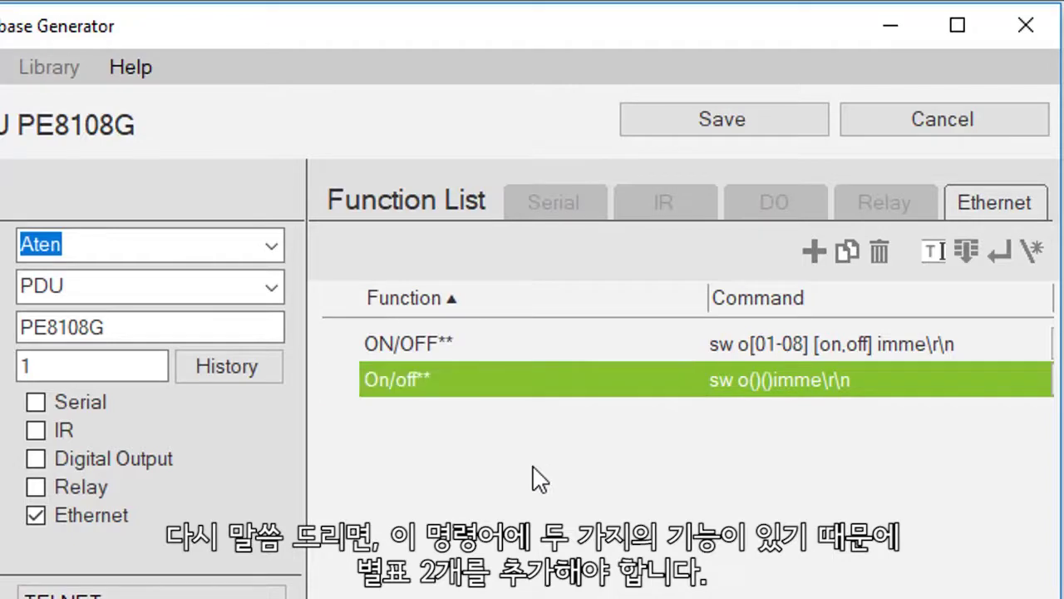
left_click(682, 129)
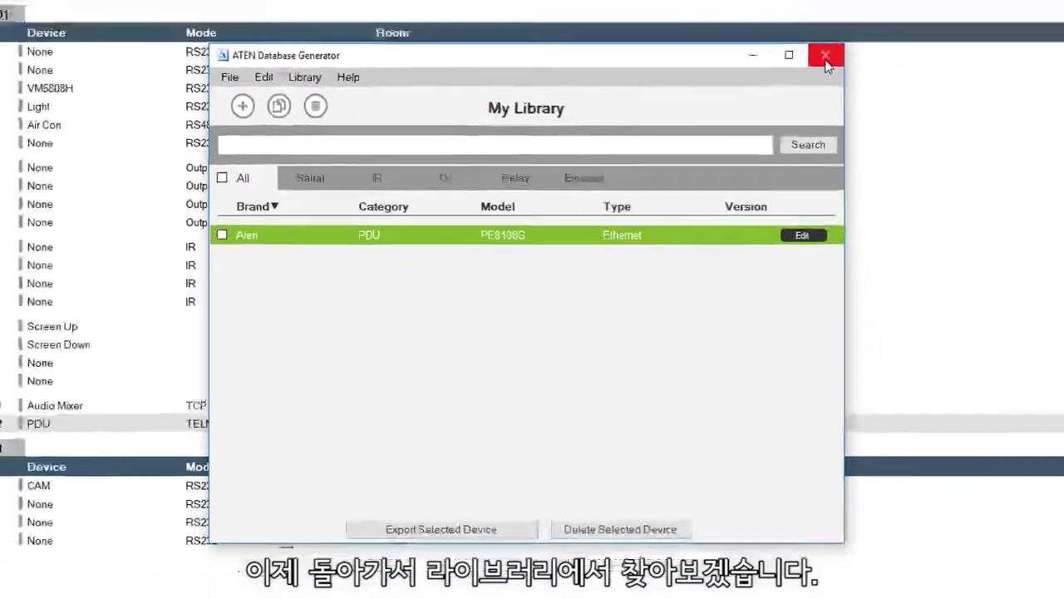
Close the generator and put PE8108G from My Device Library into a new Ethernet 3 slot.
left_click(866, 18)
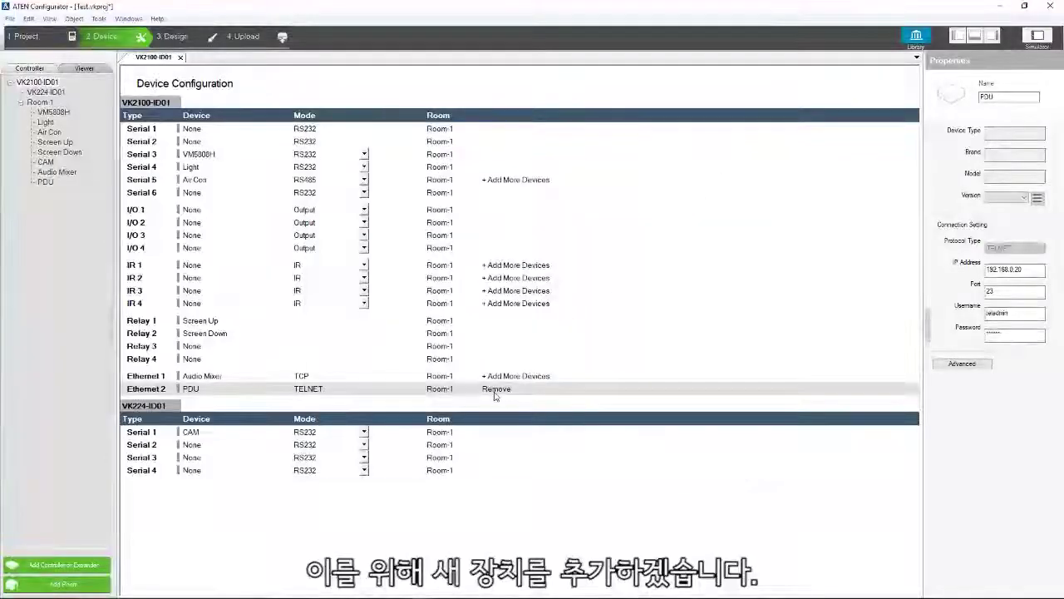
left_click(499, 378)
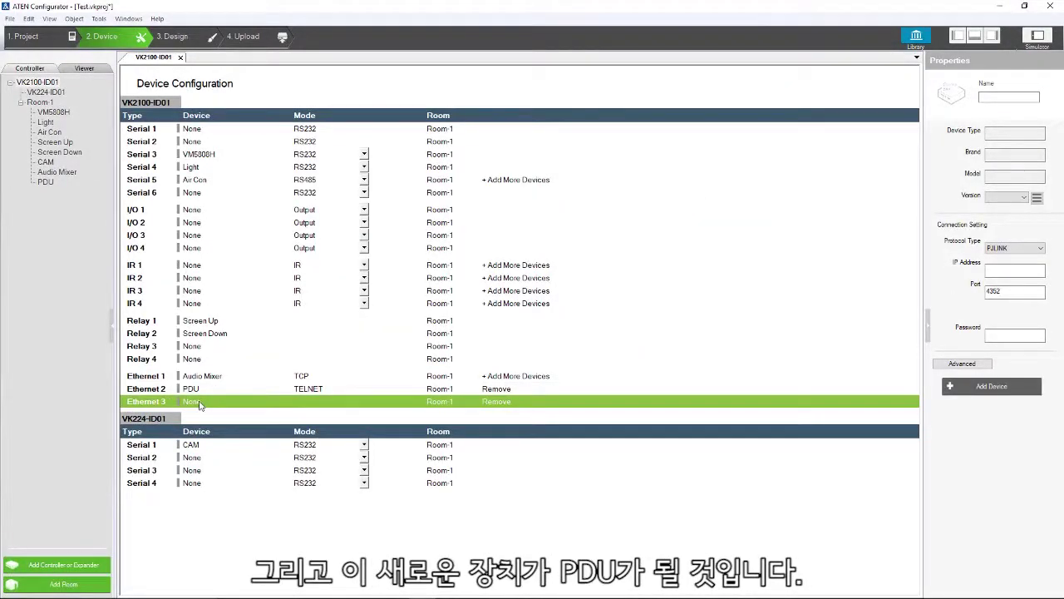
left_click(199, 403)
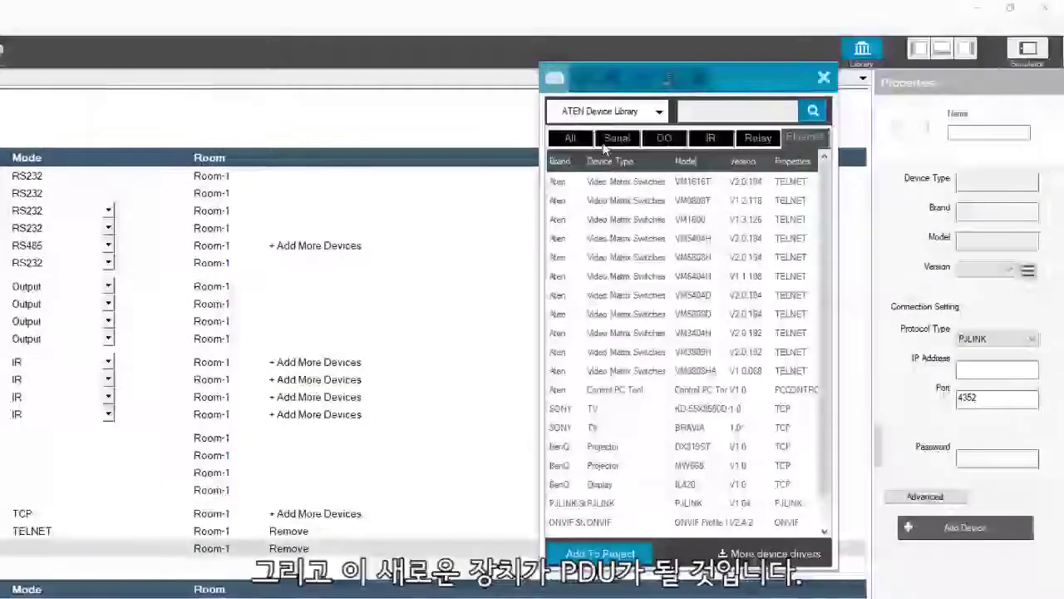
left_click(606, 114)
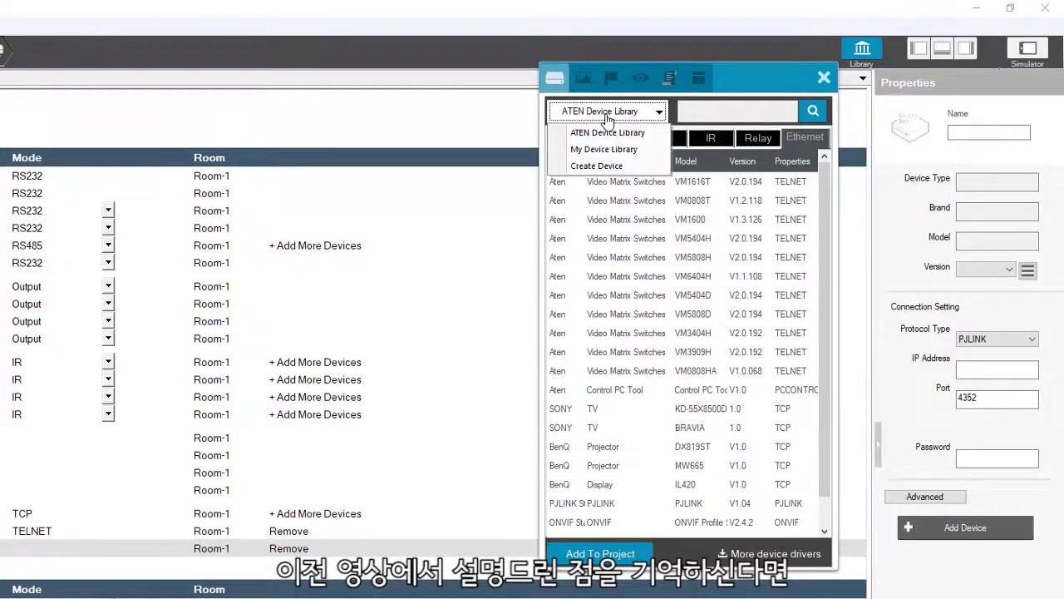
left_click(605, 150)
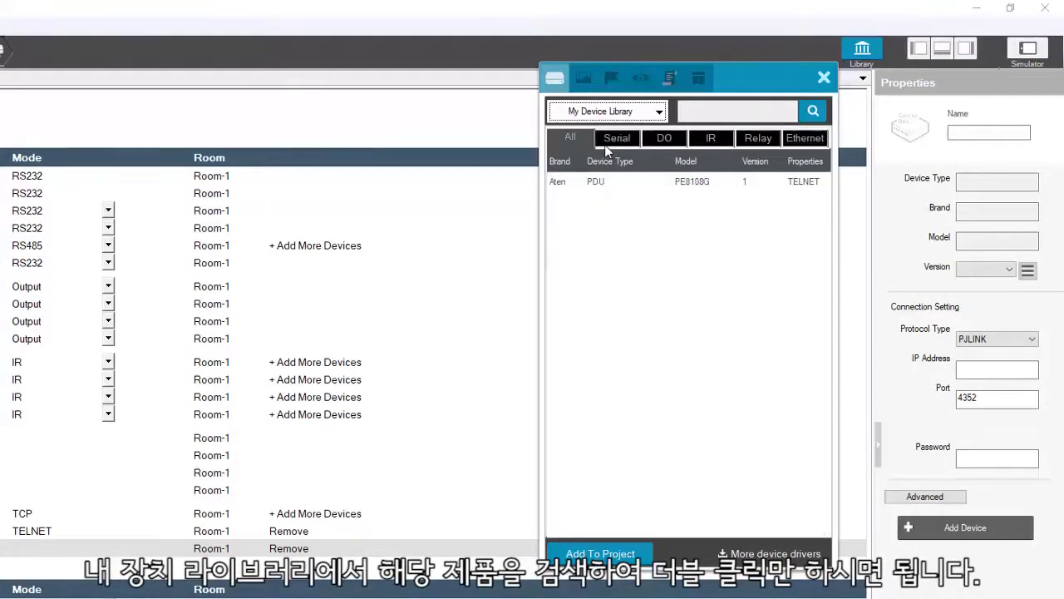
left_click(599, 182)
double_click(595, 184)
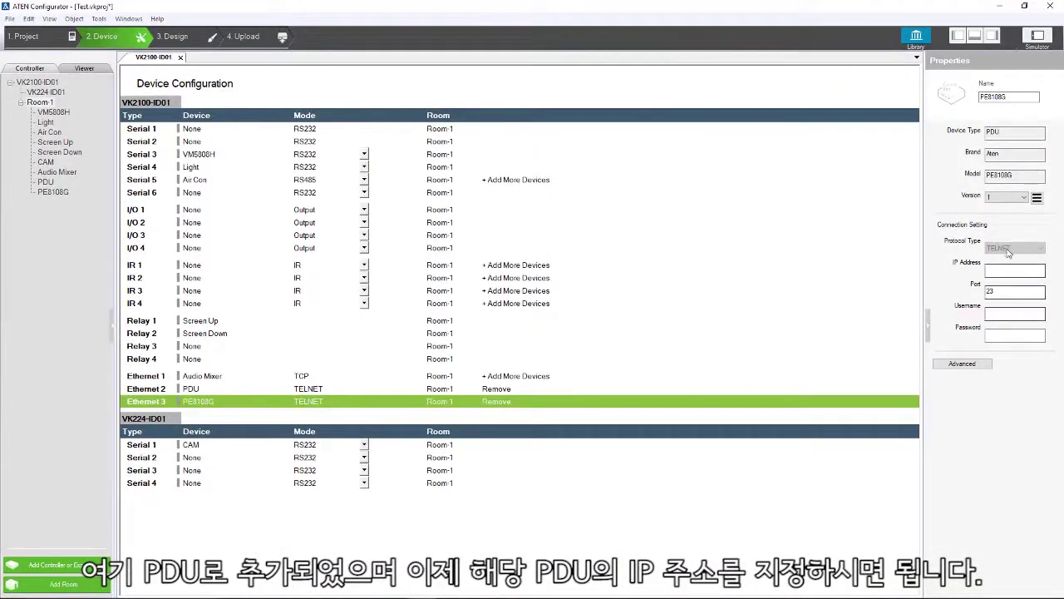
Set the PDU's IP address to 192.168.0.23 and enter its login username and password.
left_click(1001, 271)
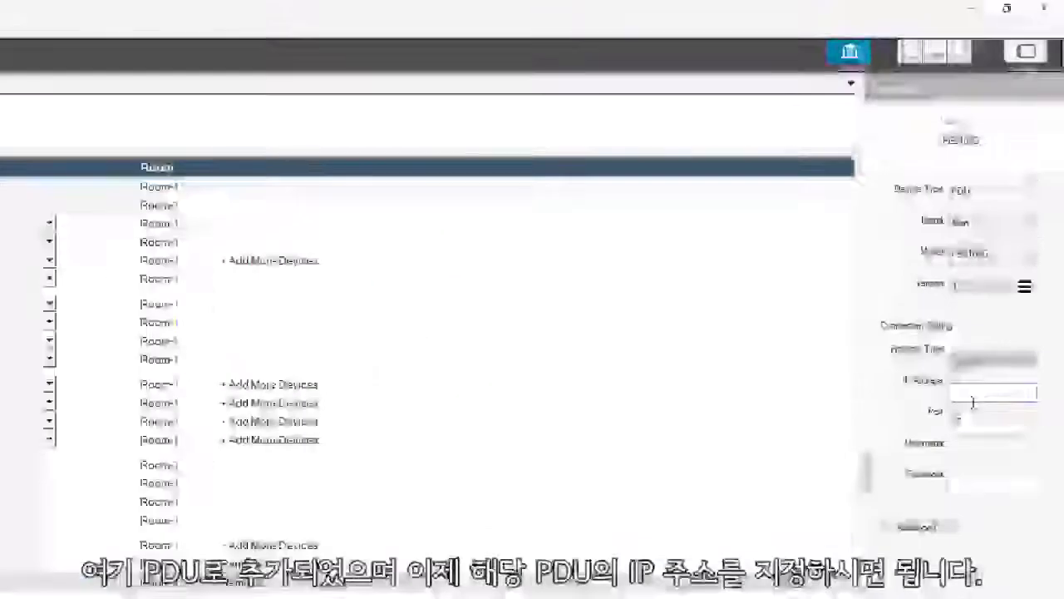
type("192.")
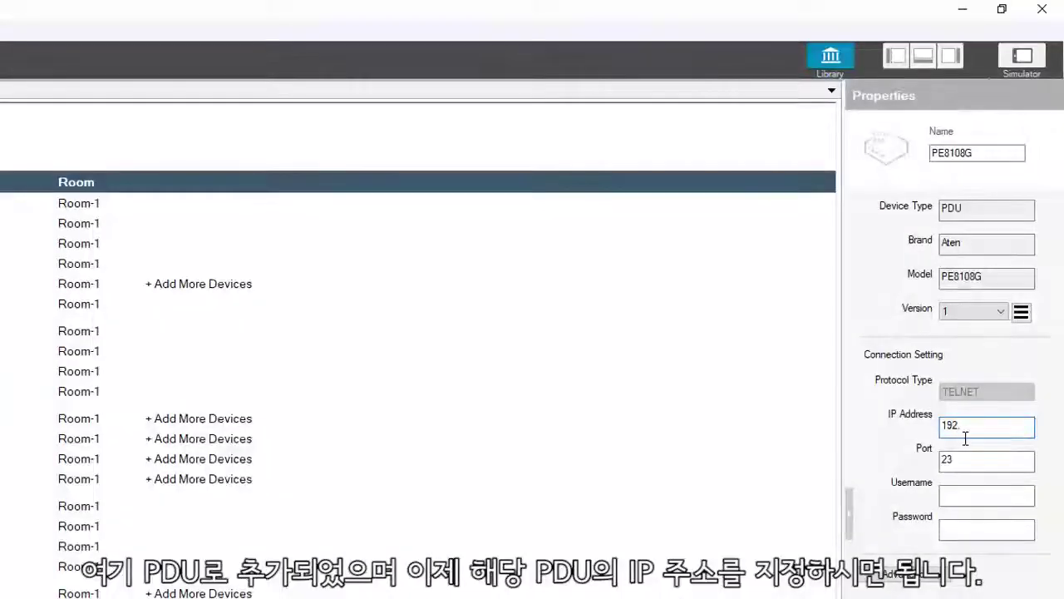
type("168.0")
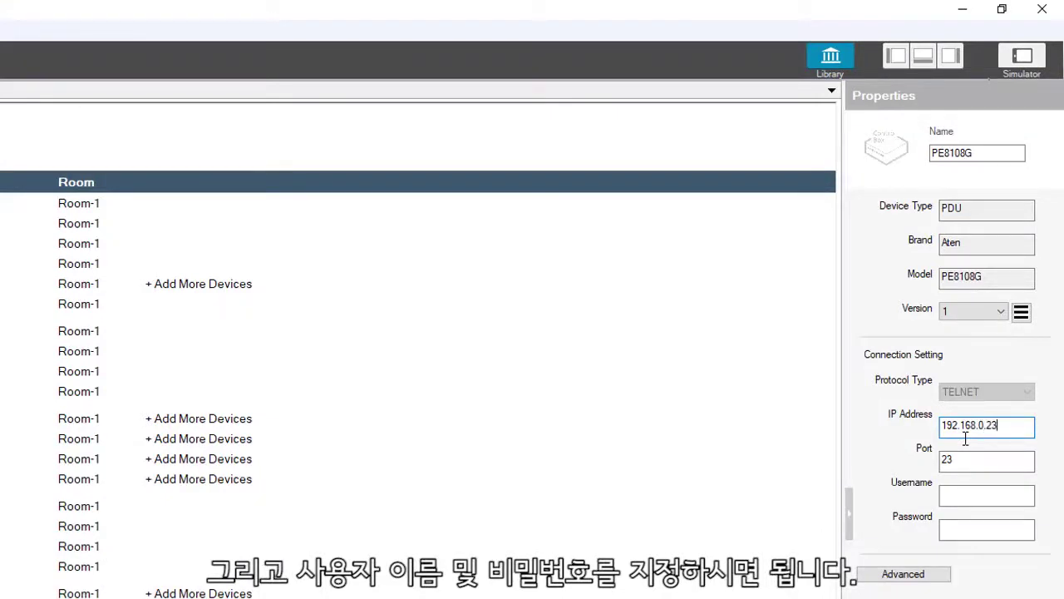
type(".23")
left_click(955, 491)
type("teladmin")
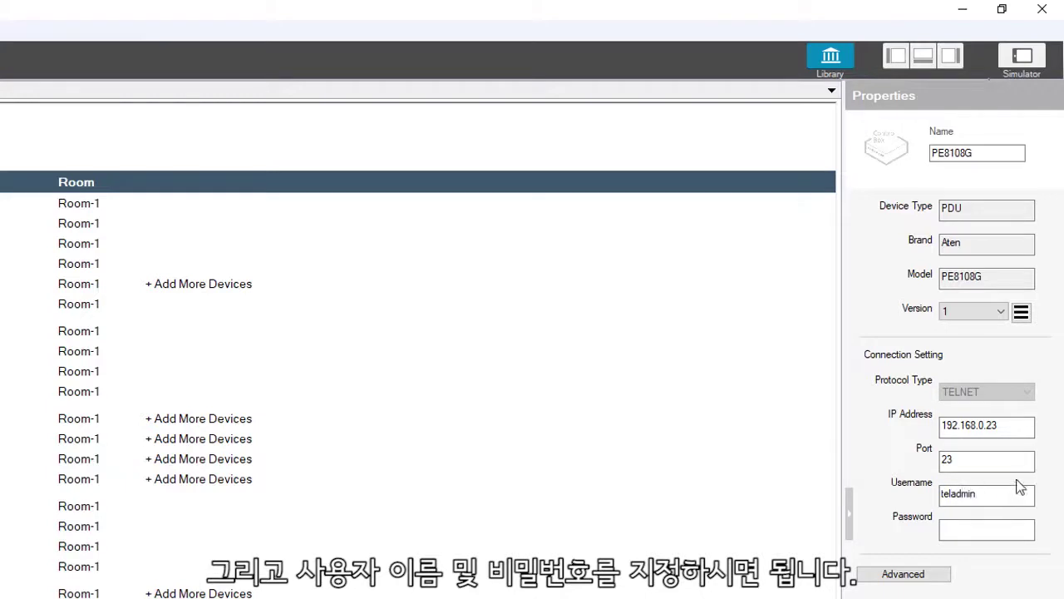
left_click(981, 529)
type("telpwd")
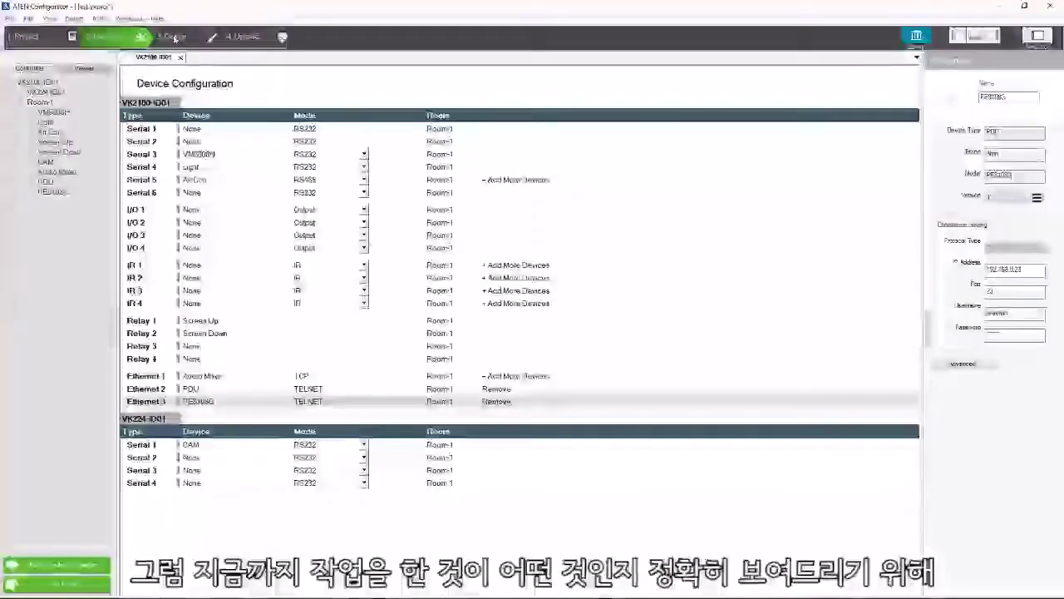
Add a button to the Home Page in 3. Design and assign PE8108G(LAN) as its action device.
left_click(175, 37)
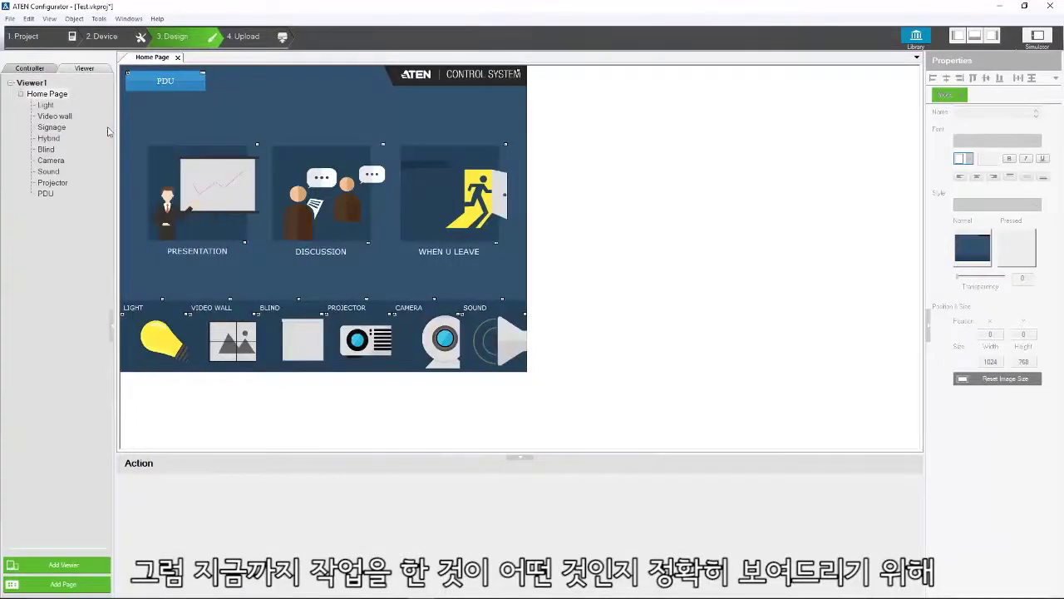
left_click(50, 94)
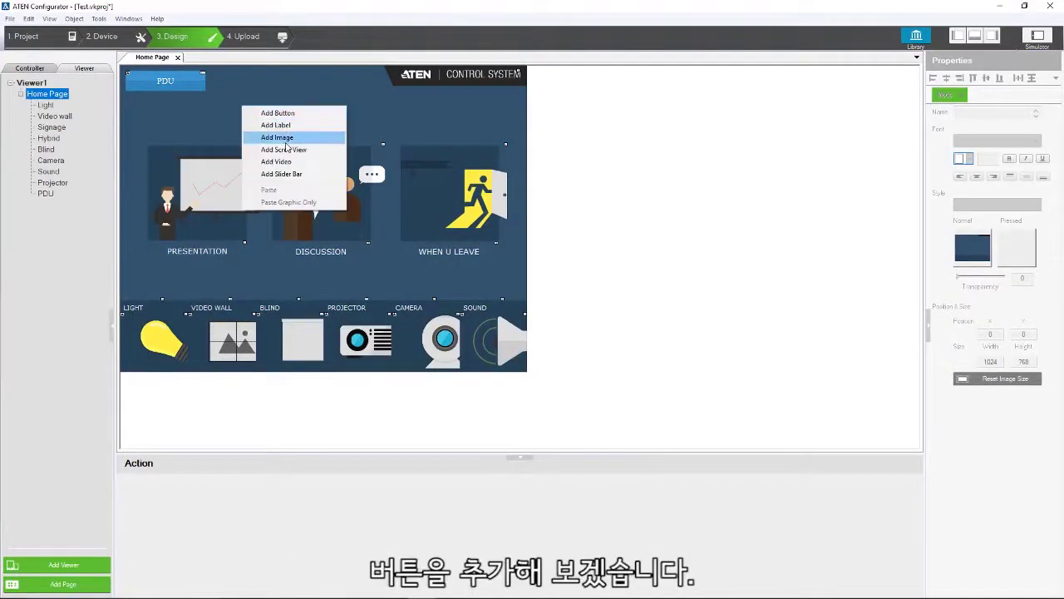
left_click(274, 112)
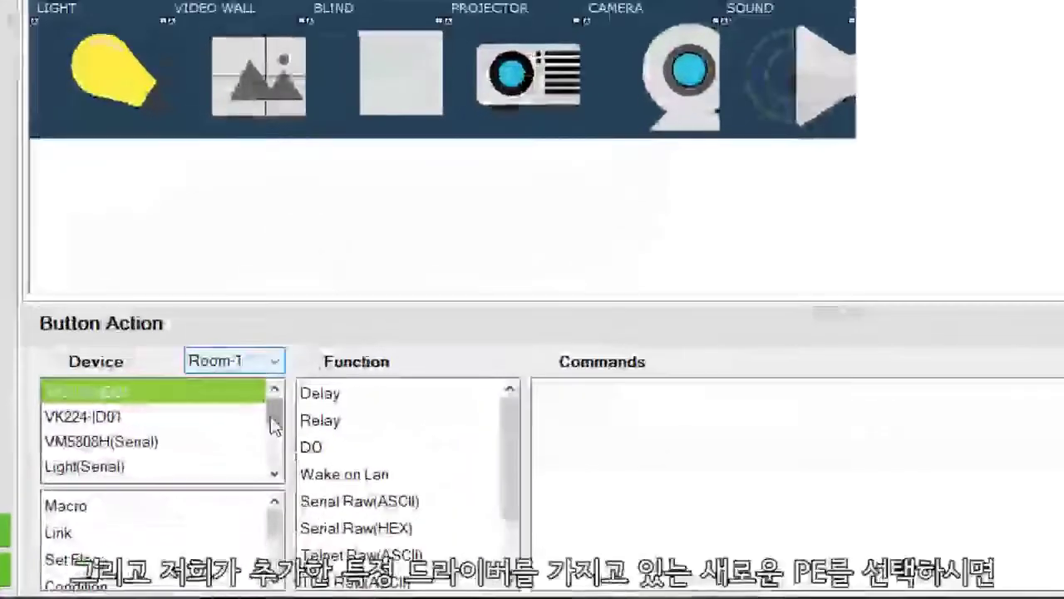
left_click_drag(274, 424, 275, 464)
left_click(116, 445)
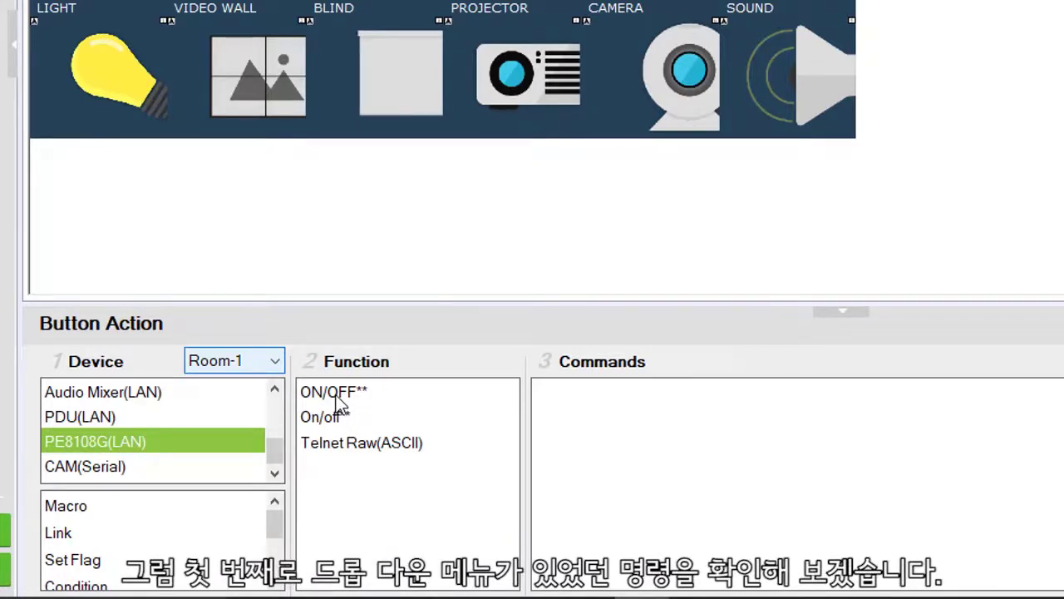
Add the ON/OFF** command to the button, set to switch outlet 03 off.
double_click(339, 399)
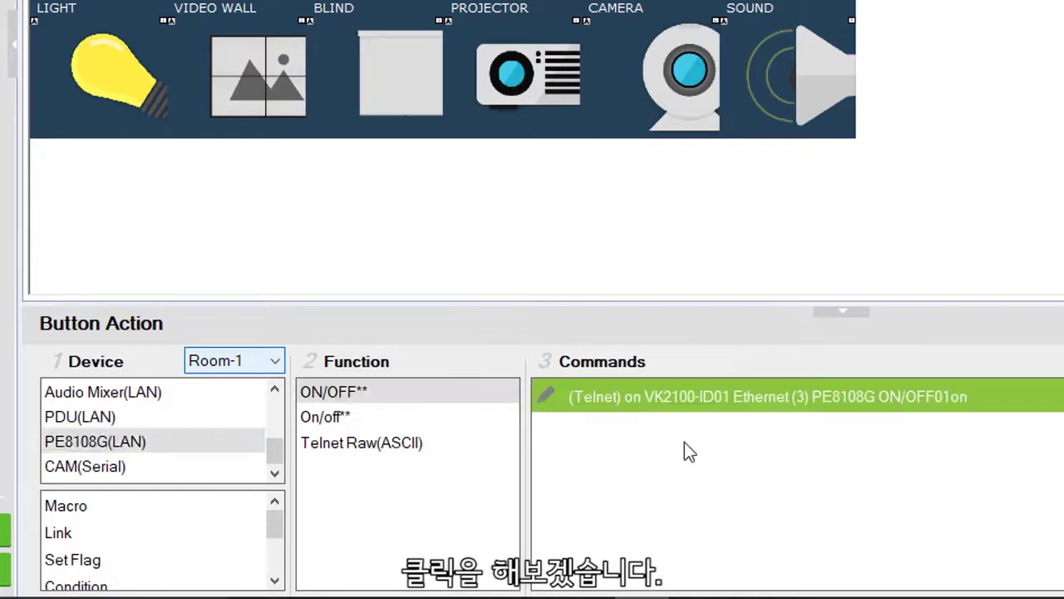
left_click(876, 397)
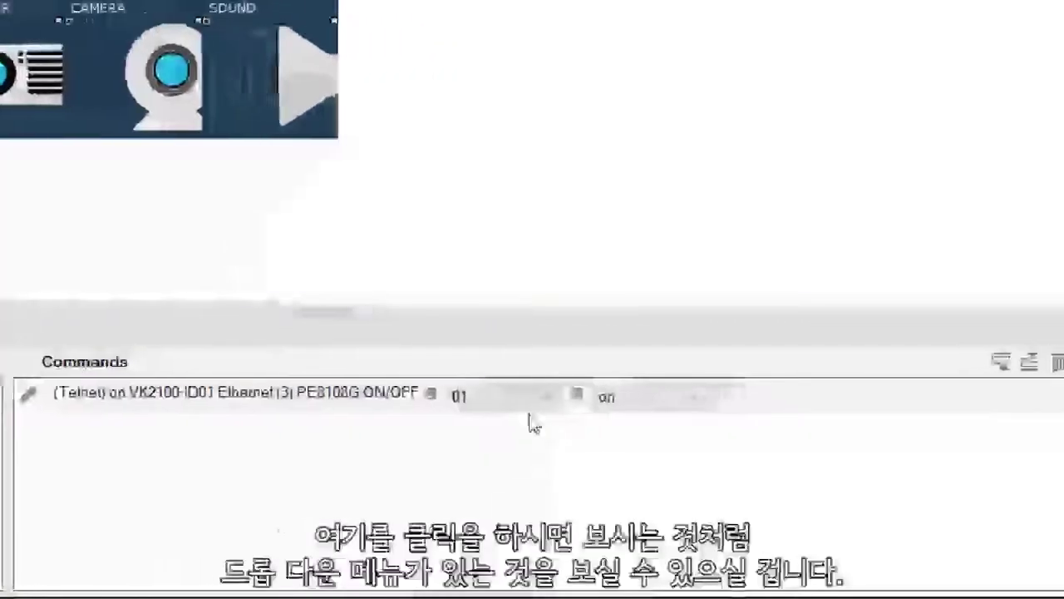
left_click(527, 398)
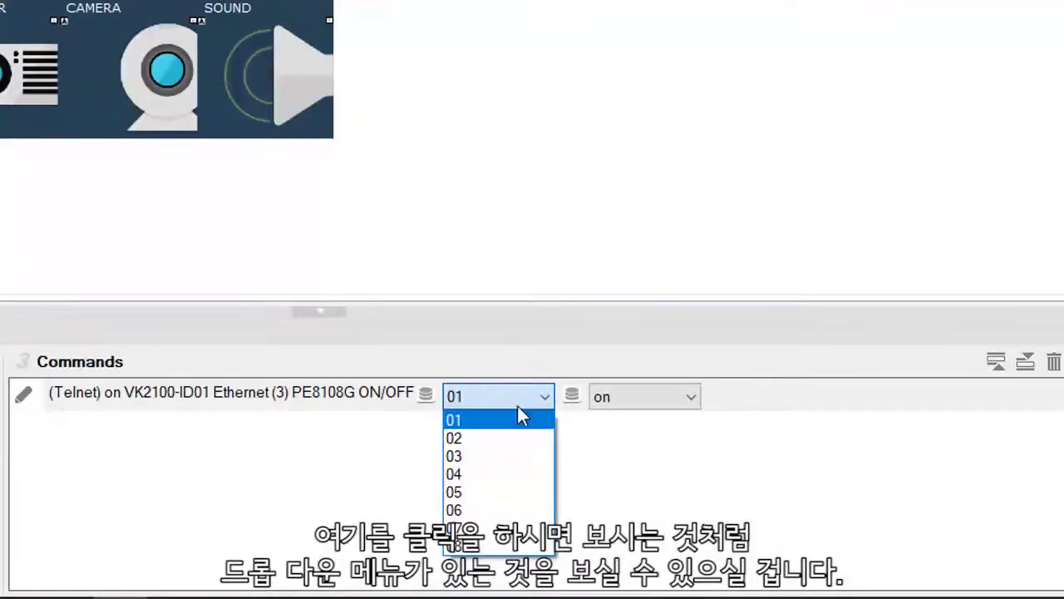
left_click(687, 408)
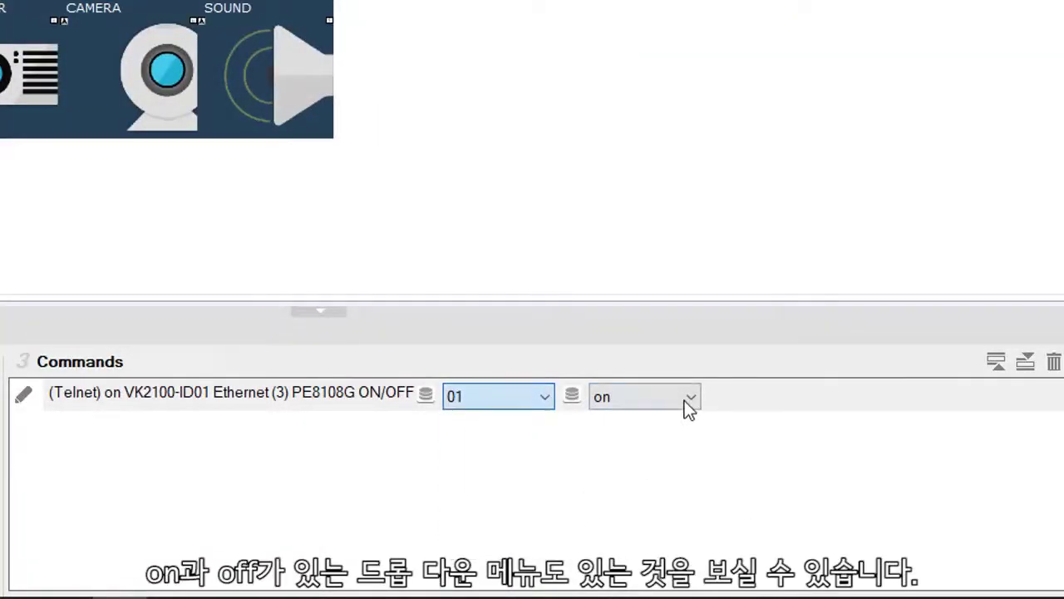
left_click(675, 399)
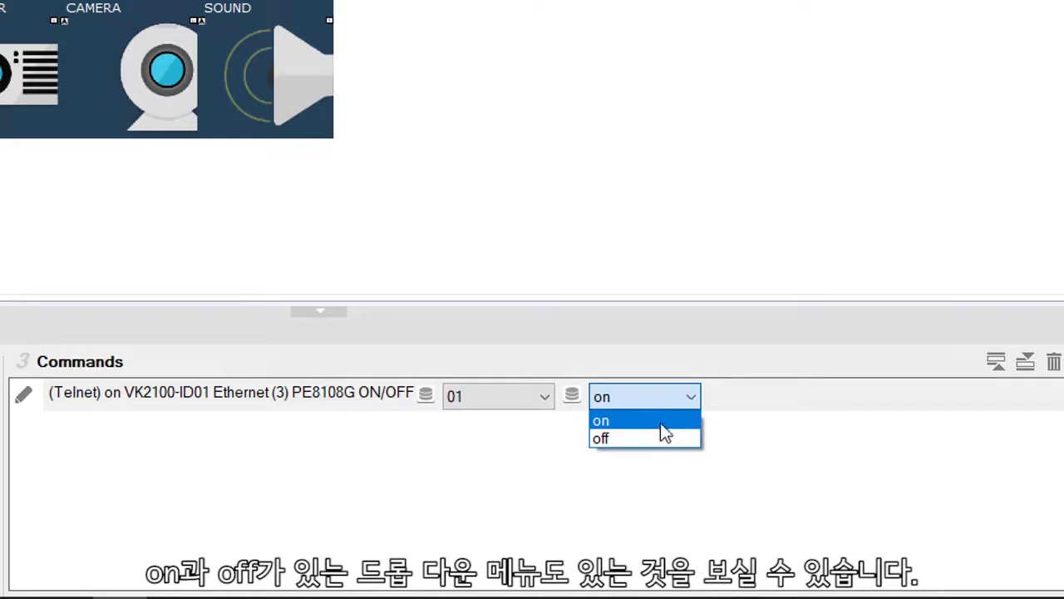
left_click(503, 471)
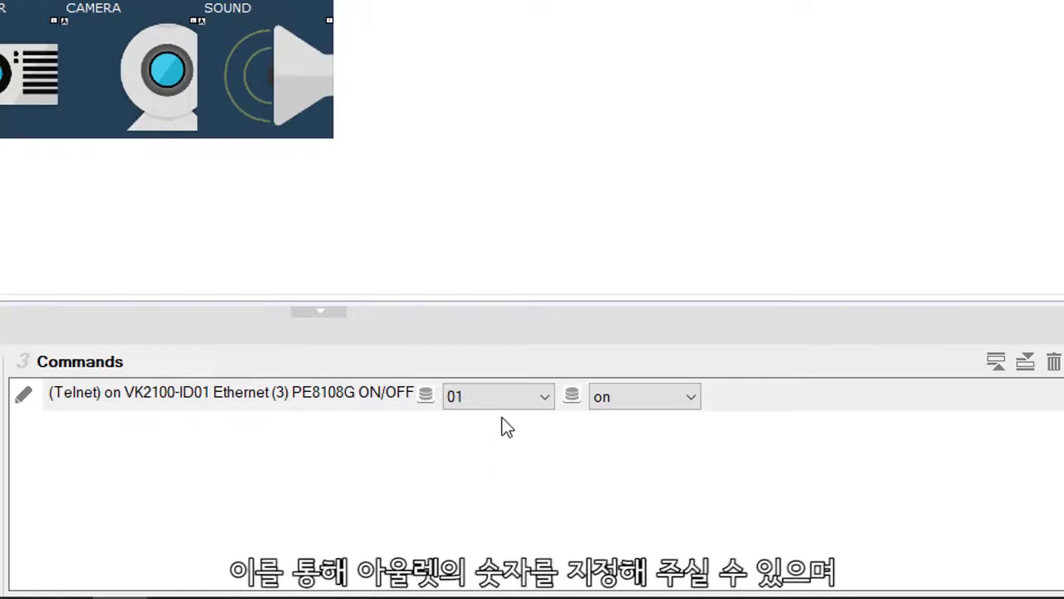
left_click(494, 402)
left_click(495, 454)
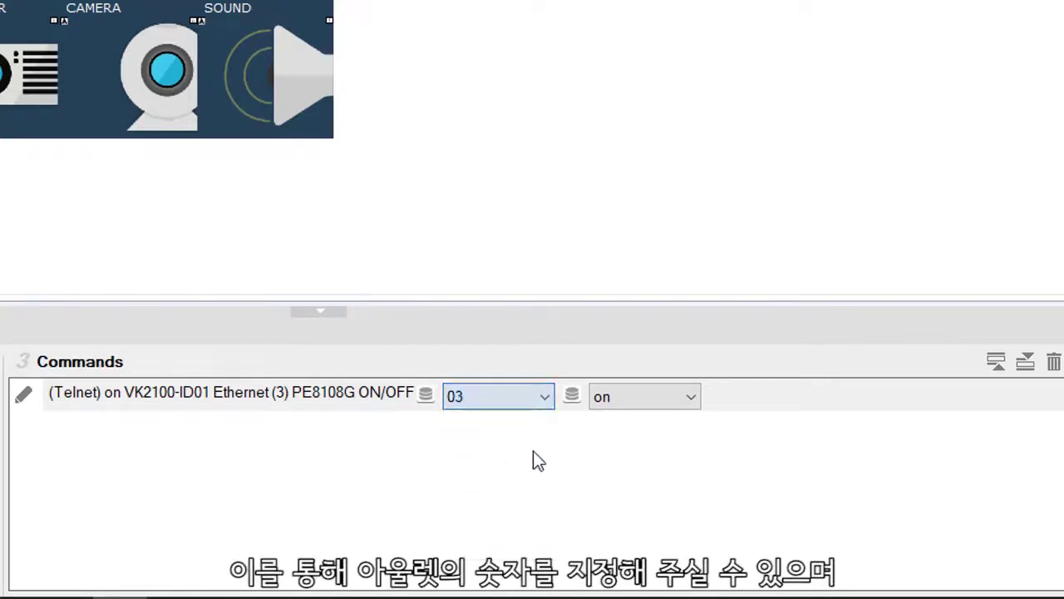
left_click(664, 403)
left_click(656, 438)
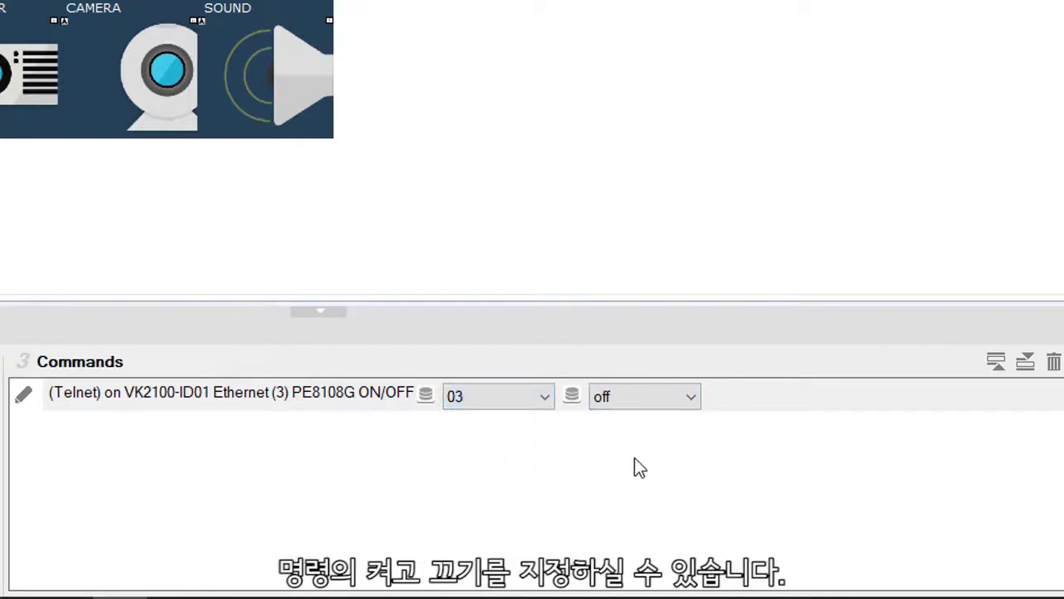
left_click(580, 487)
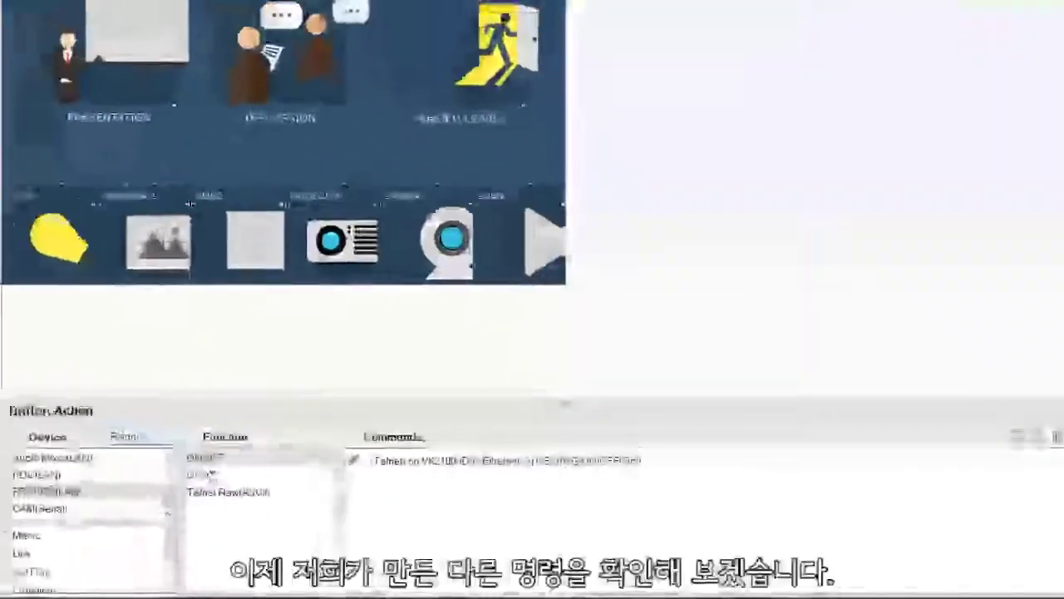
Add the On/off** command to the button, entering 01 as the outlet and off as the state.
left_click(208, 477)
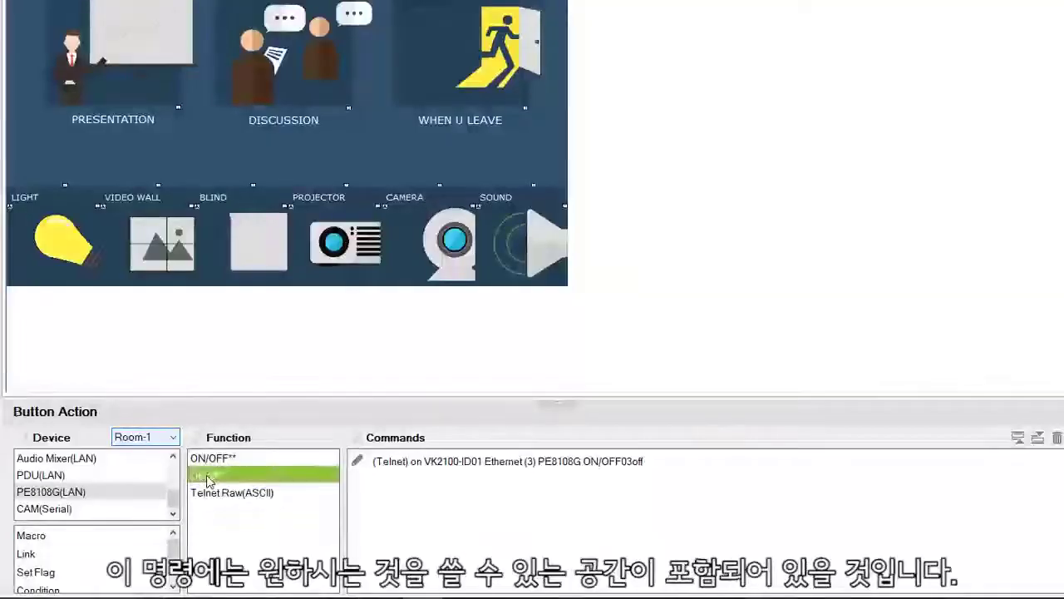
double_click(208, 477)
left_click(547, 484)
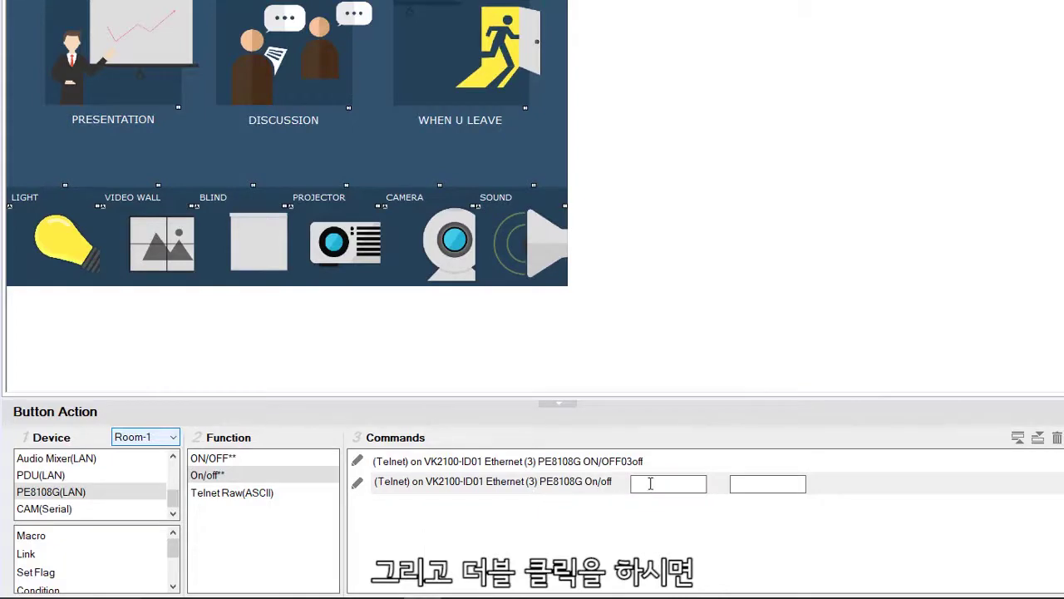
left_click(649, 483)
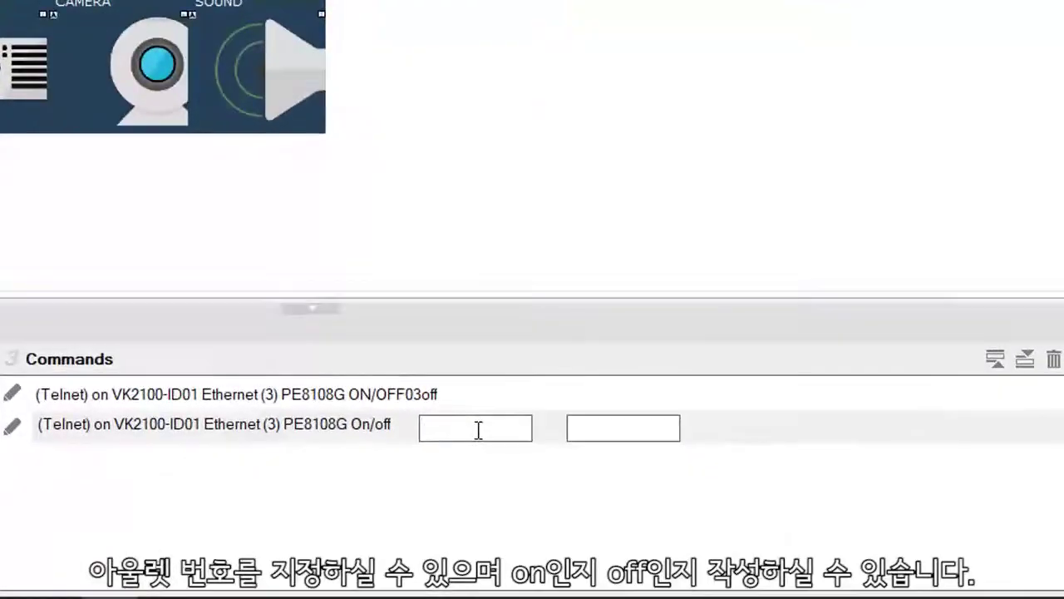
type("01")
left_click(602, 436)
type("off")
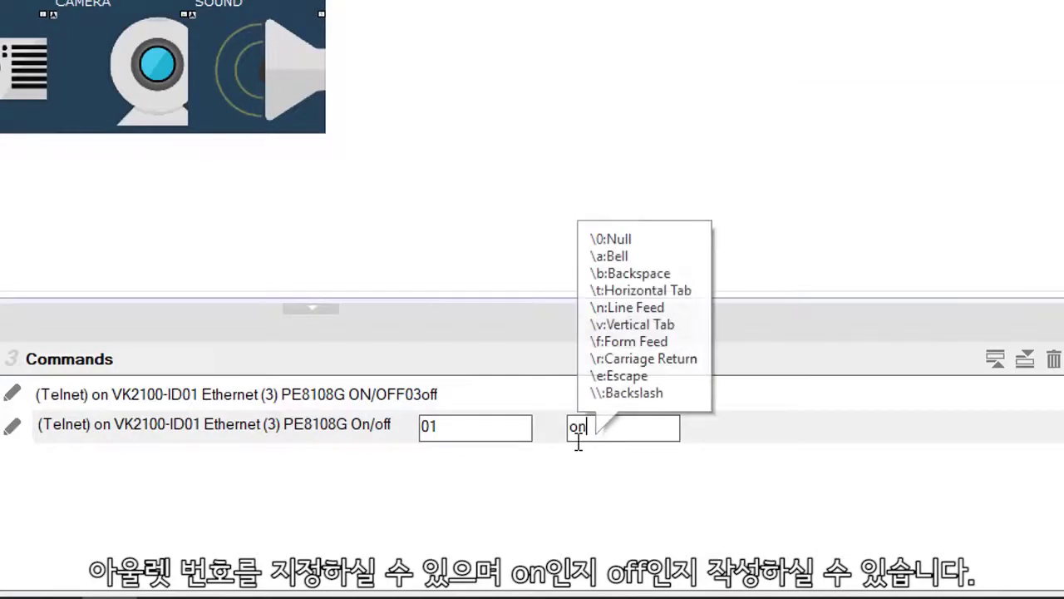
key("BackSpace")
key("BackSpace")
key("BackSpace")
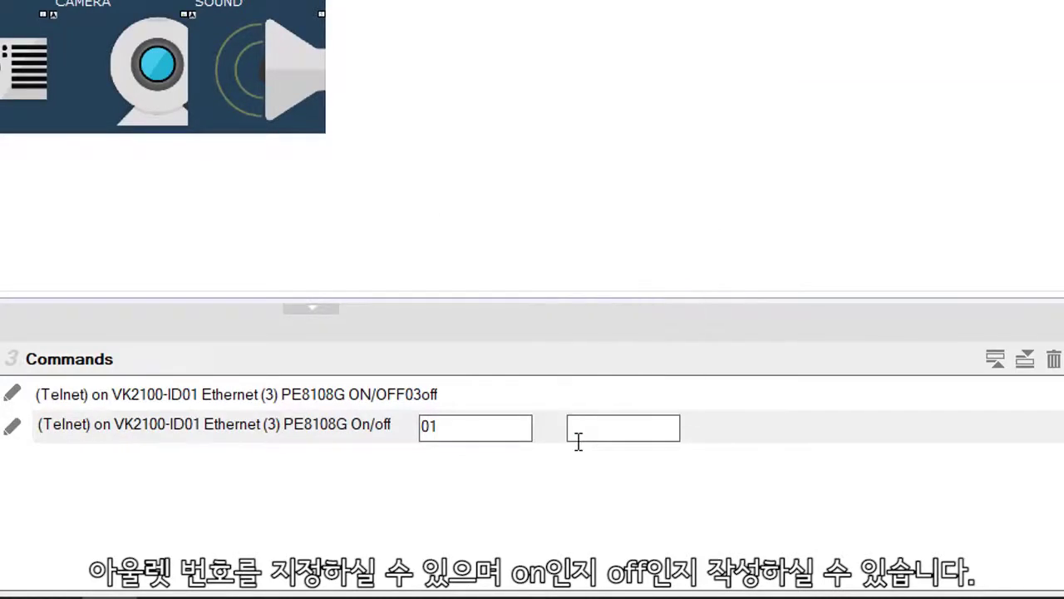
type("off")
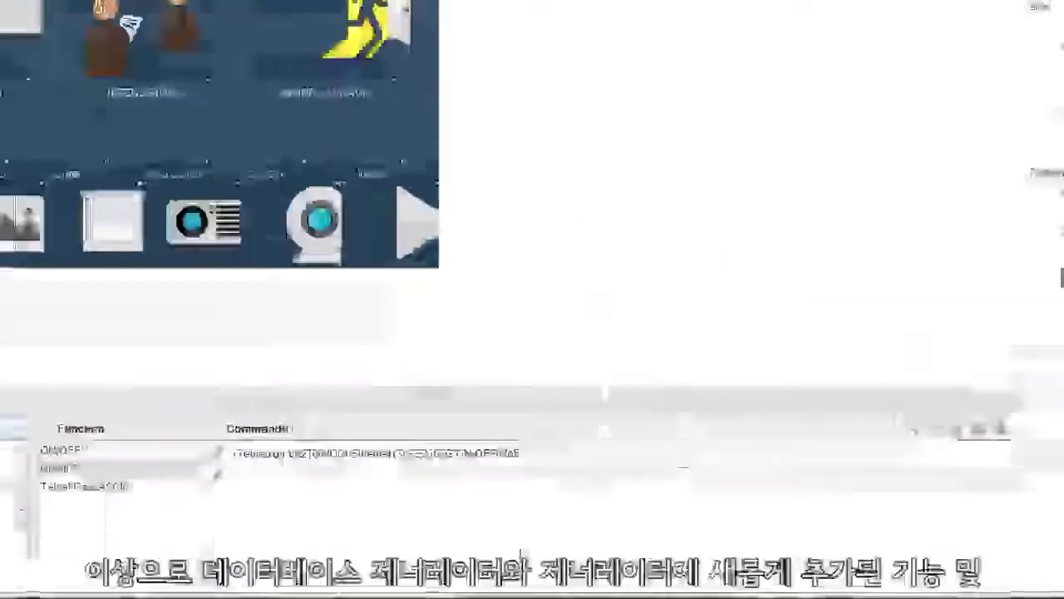